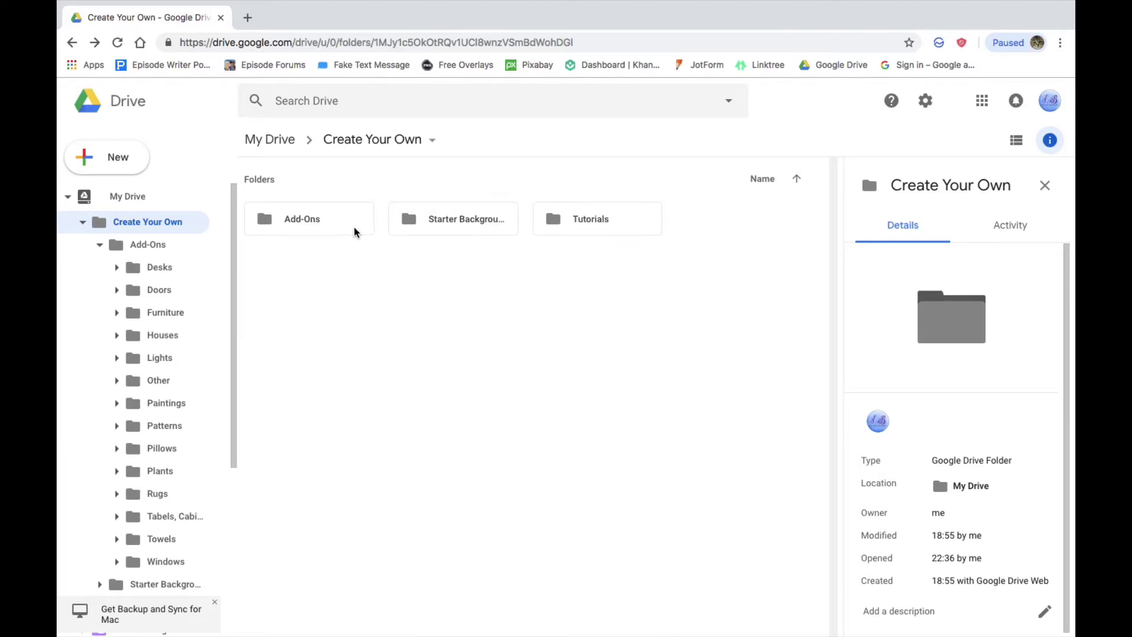
Step: Browse the Add-Ons folder, then download WHITE STARTER ROOM.jpg from the Starter Backgrounds folder
double_click(355, 228)
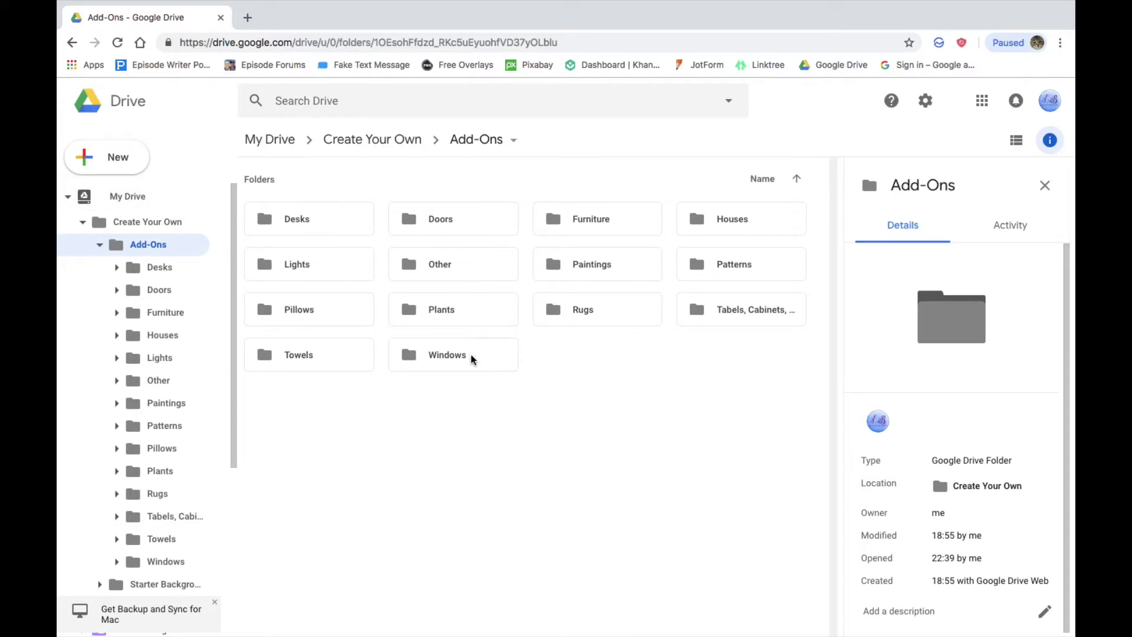
left_click(73, 44)
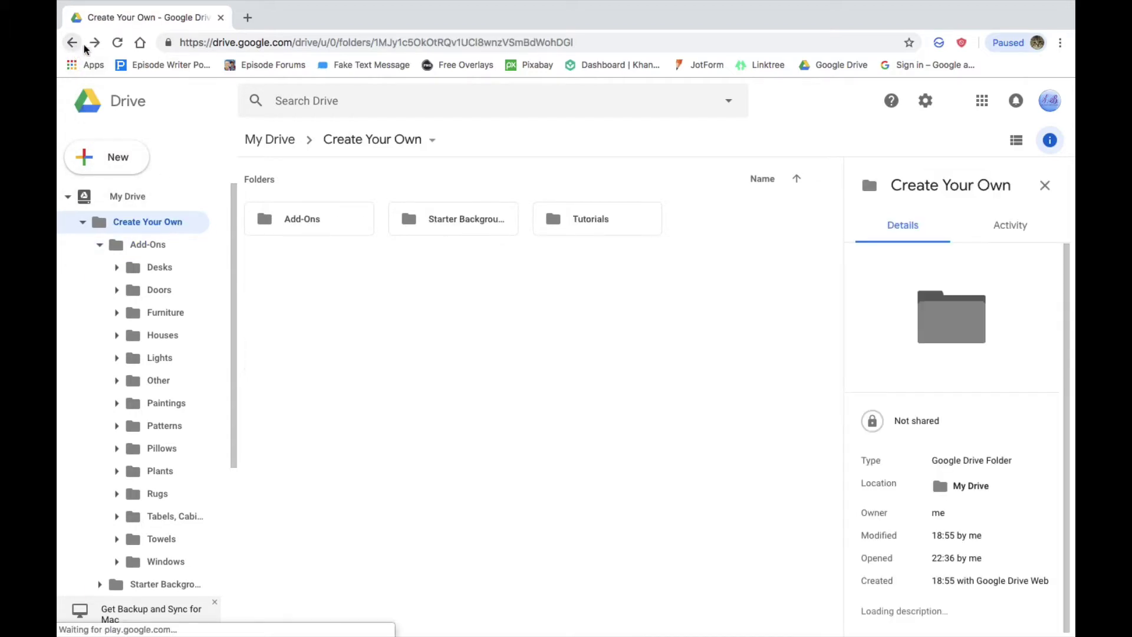
double_click(455, 224)
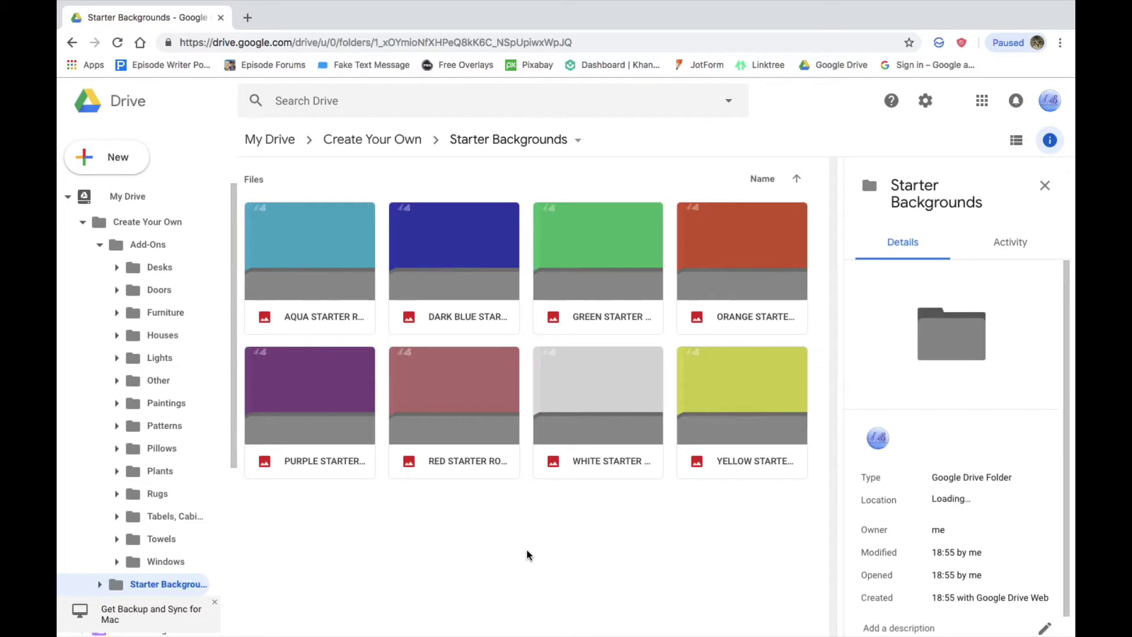
right_click(571, 384)
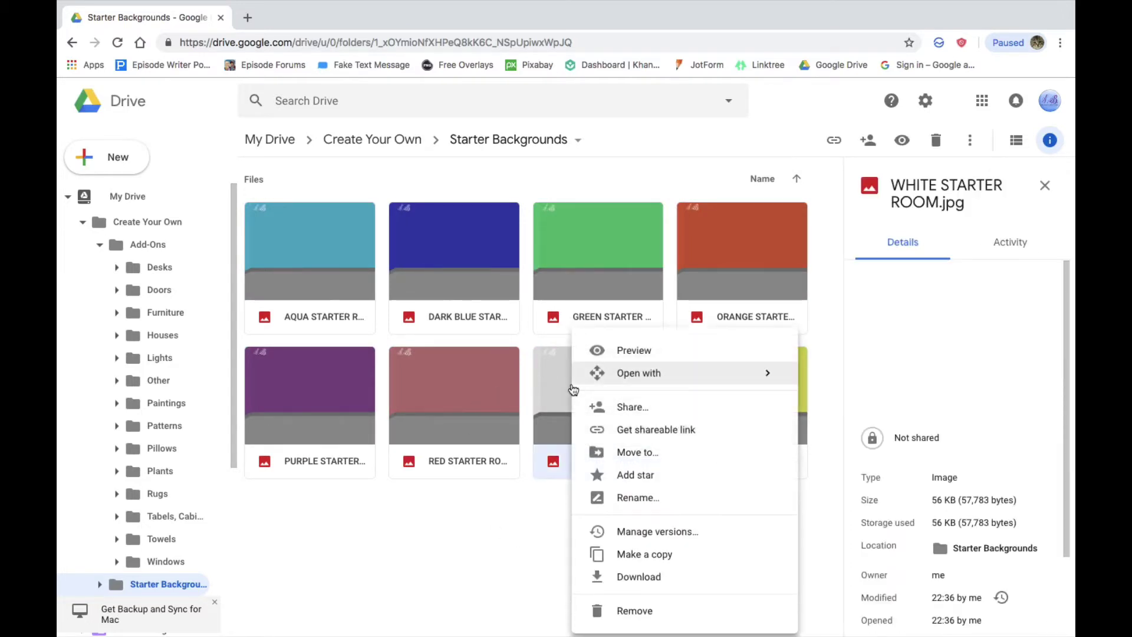
left_click(661, 584)
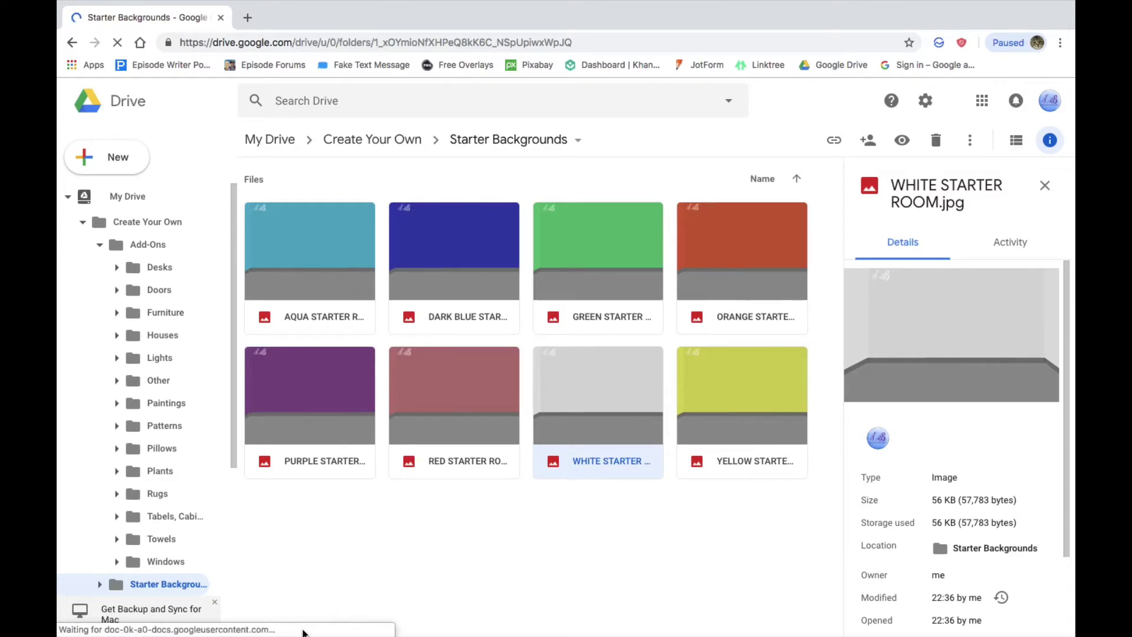
Step: Load WHITE STARTER ROOM.jpg from Downloads into the PhotoScape X editor and switch to the insert tools
left_click(115, 619)
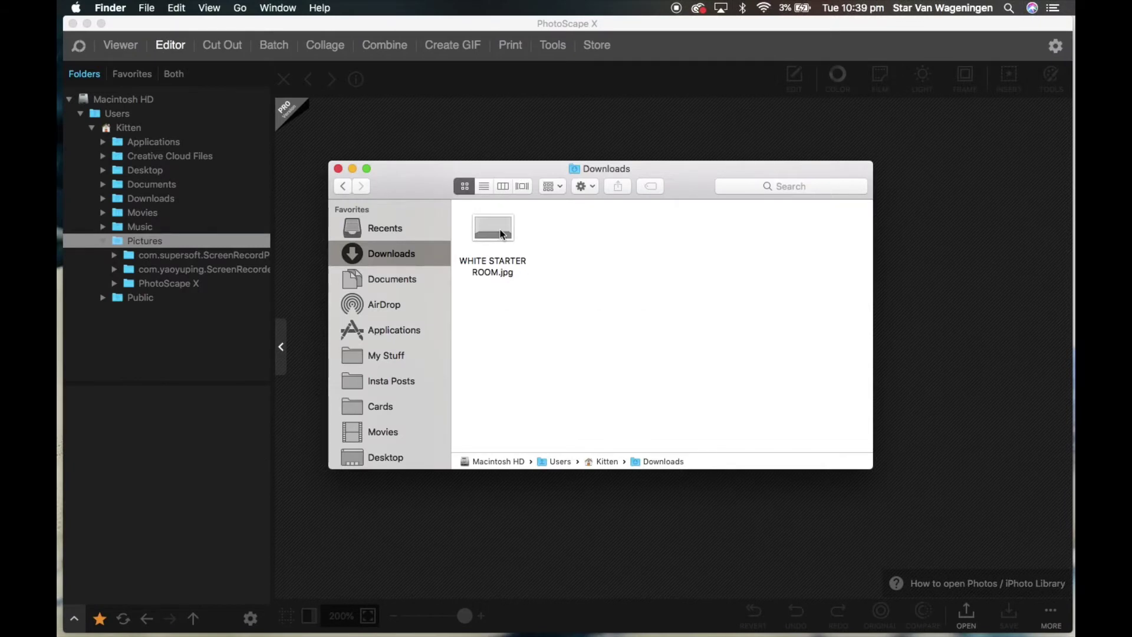
left_click(503, 234)
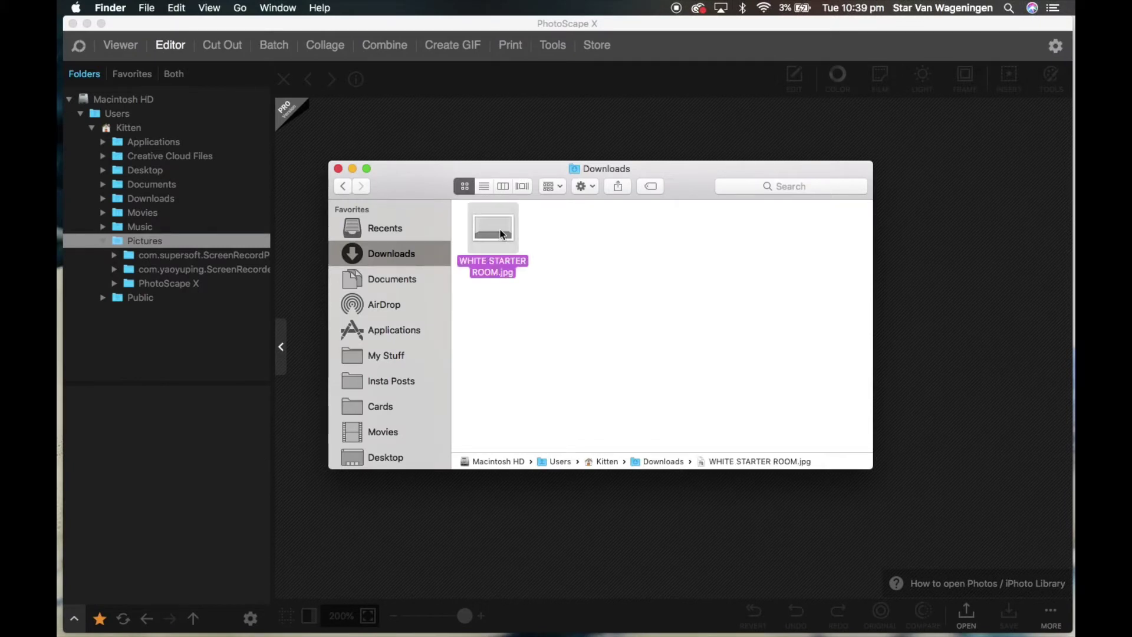
left_click_drag(502, 234, 494, 526)
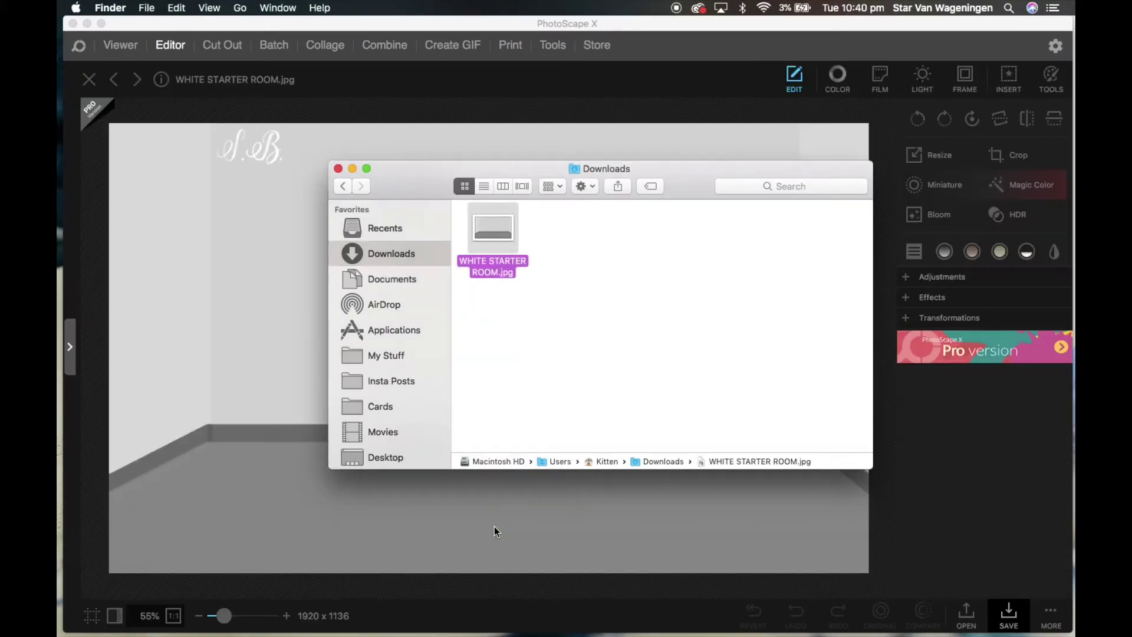
left_click(494, 526)
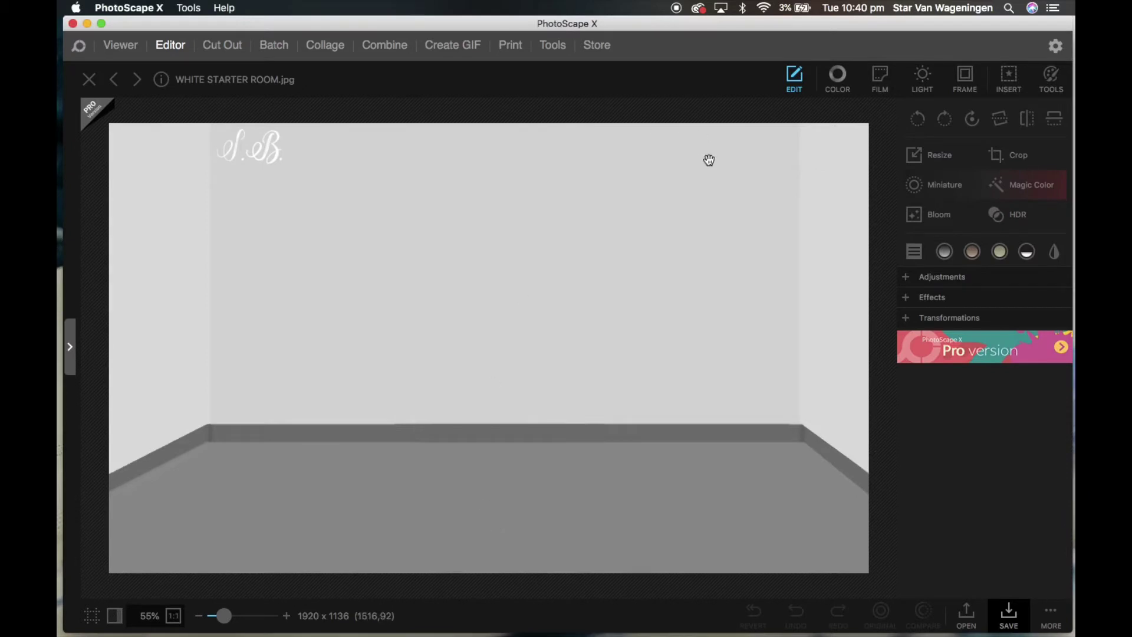
left_click(1011, 78)
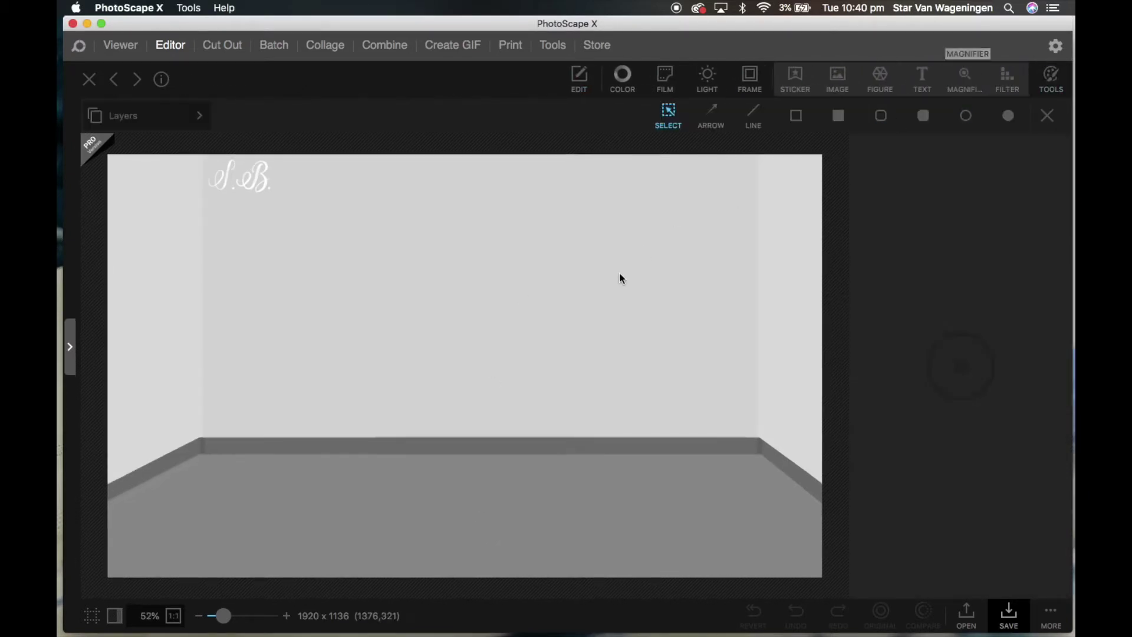
Step: Switch to Google Drive and download White Corner Couch ADD-ON.png from the Furniture folder in Add-Ons
key("ctrl+Right")
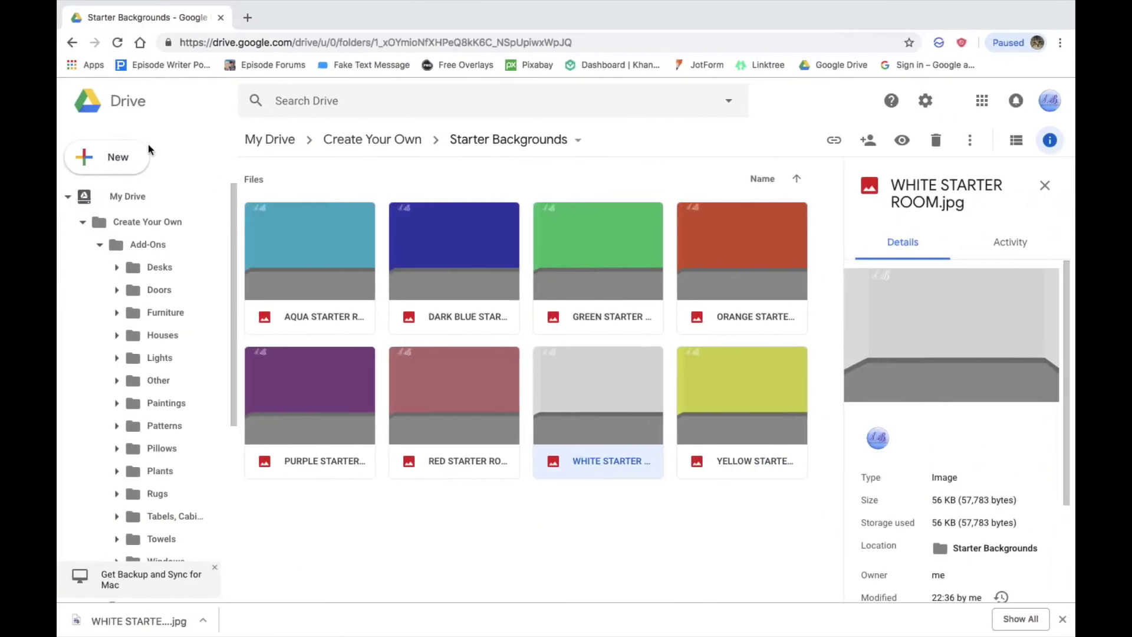
left_click(162, 248)
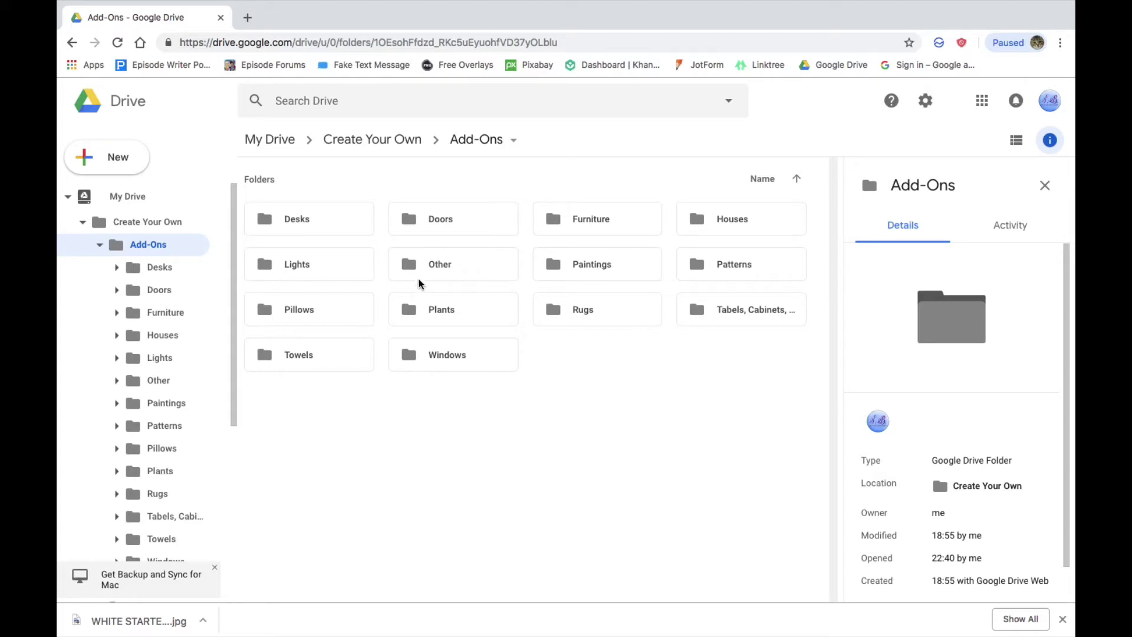
double_click(592, 229)
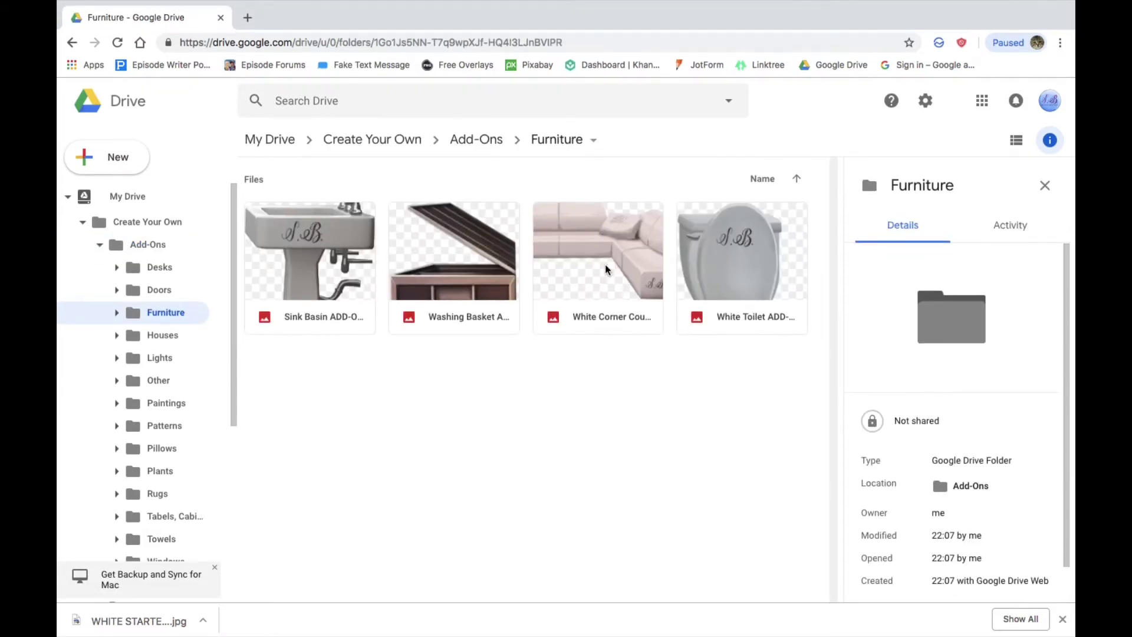
right_click(609, 276)
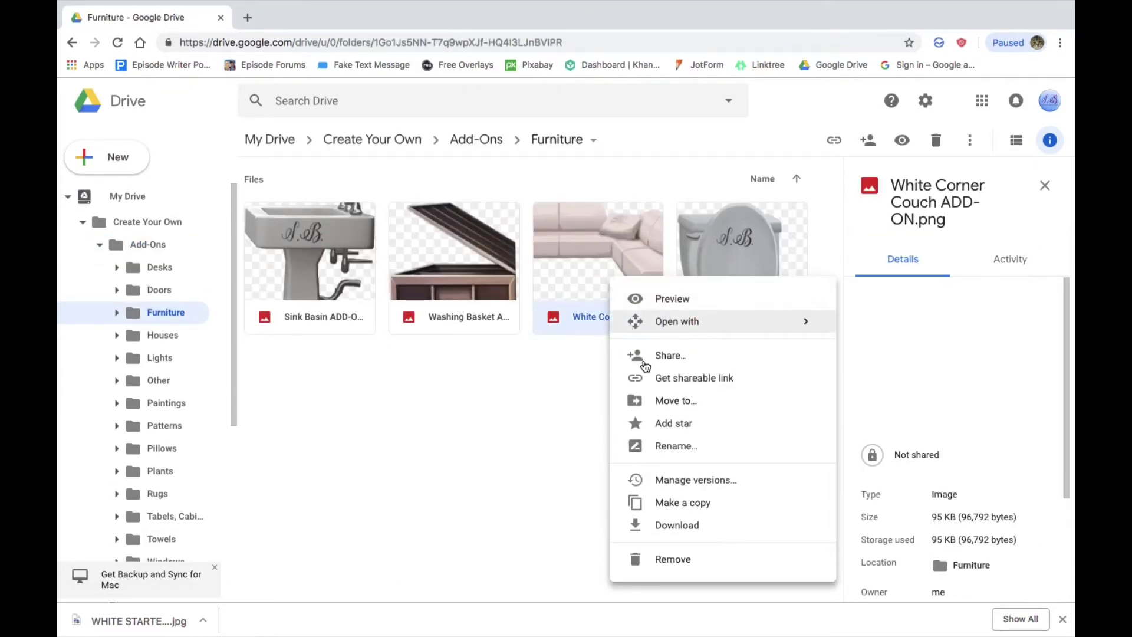
left_click(682, 526)
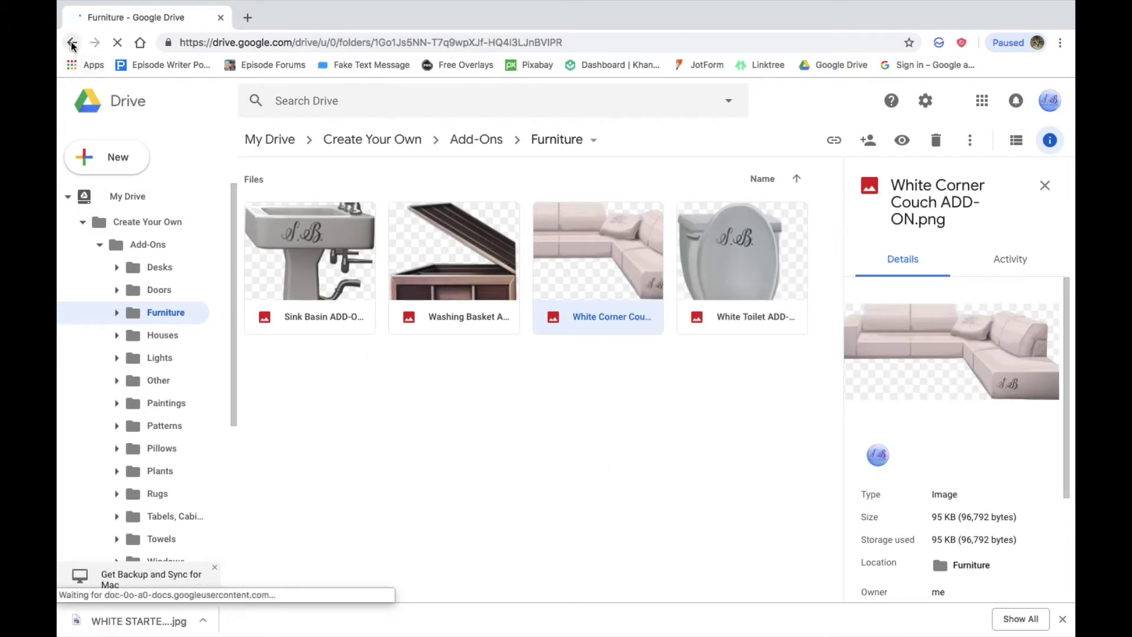
Step: Insert White Corner Couch ADD-ON.png into the room image in PhotoScape X, enlarged and placed in the room's right corner
key("ctrl+Left")
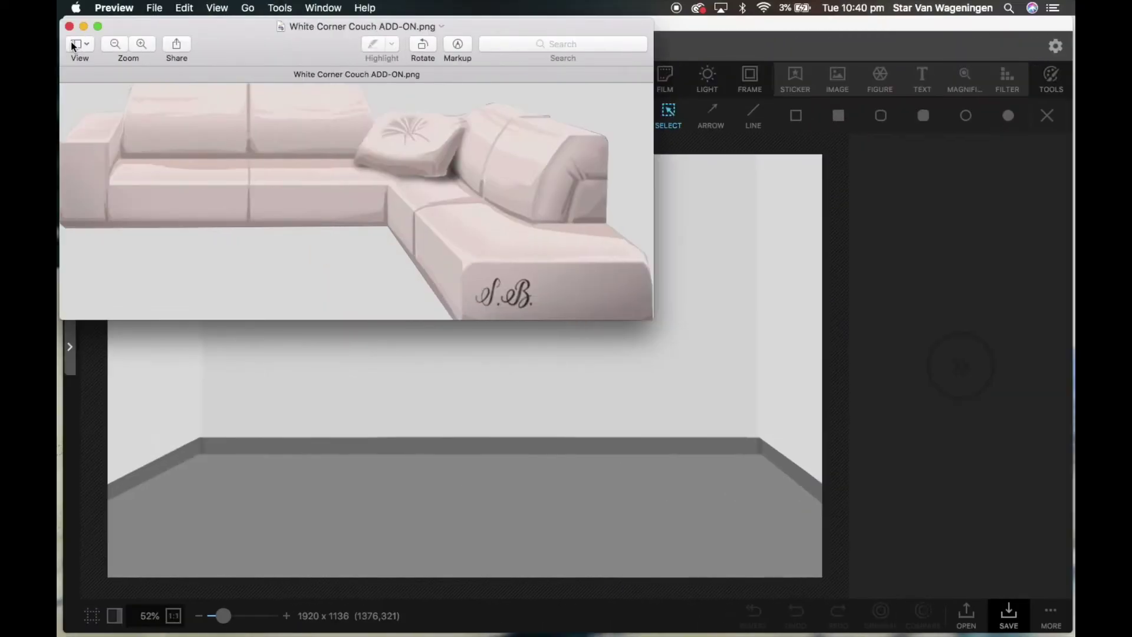
left_click(69, 26)
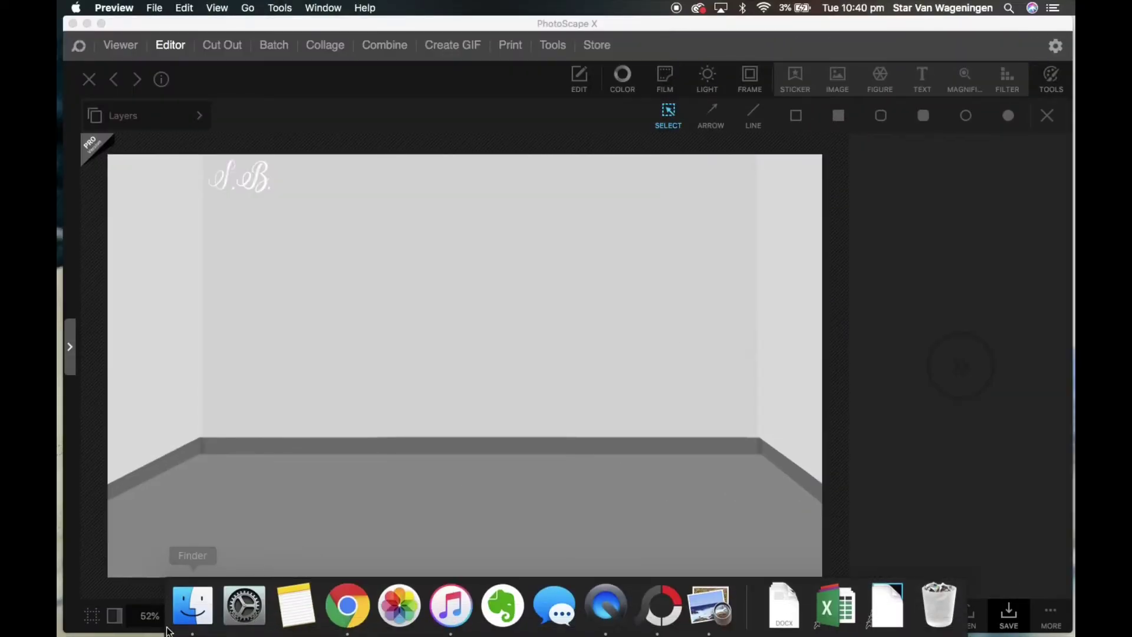
left_click(196, 606)
left_click_drag(486, 234, 260, 464)
left_click_drag(534, 381, 744, 484)
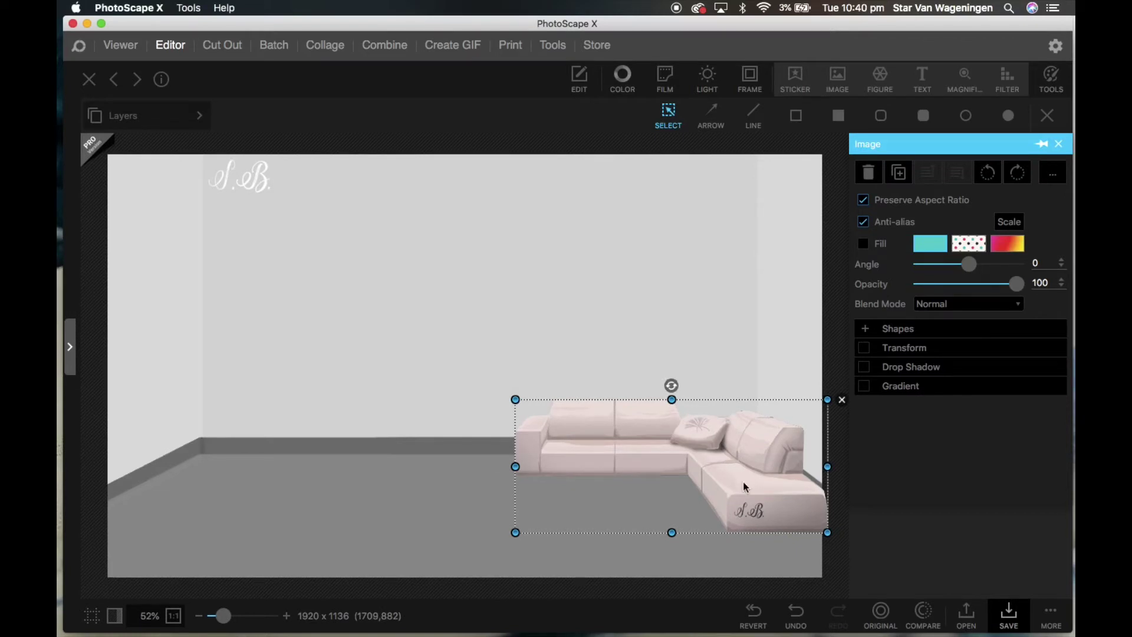
left_click_drag(515, 399, 442, 368)
left_click_drag(646, 440, 659, 451)
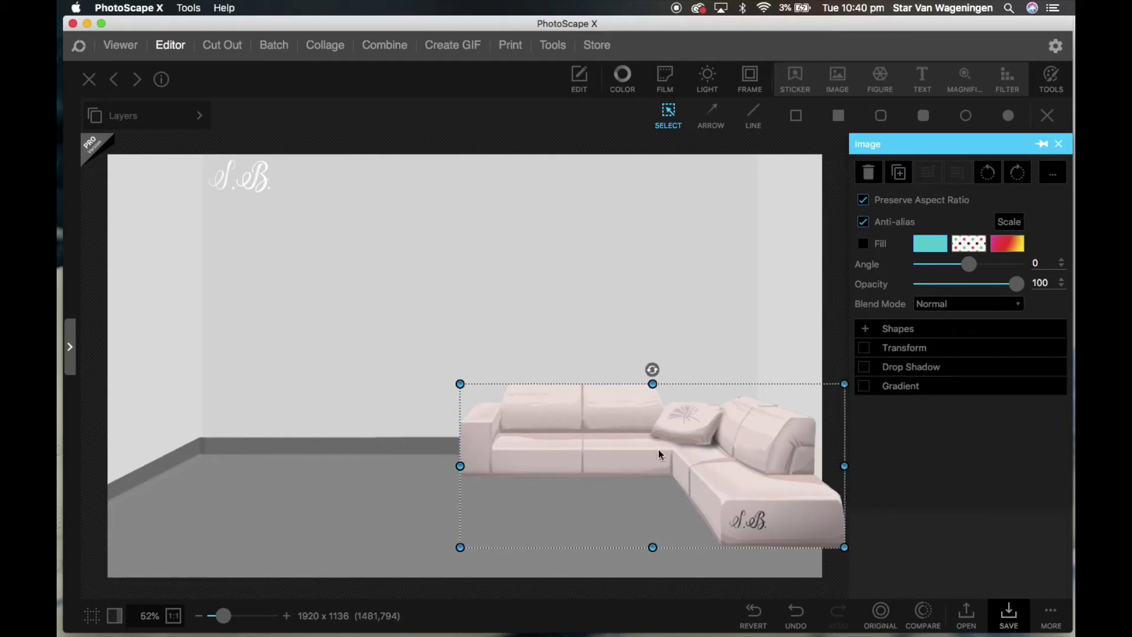
Step: Return to Google Drive, download Framed Painting Bird ADD-ON copy.png from the Paintings folder, and open the Plants folder
key("super+Tab")
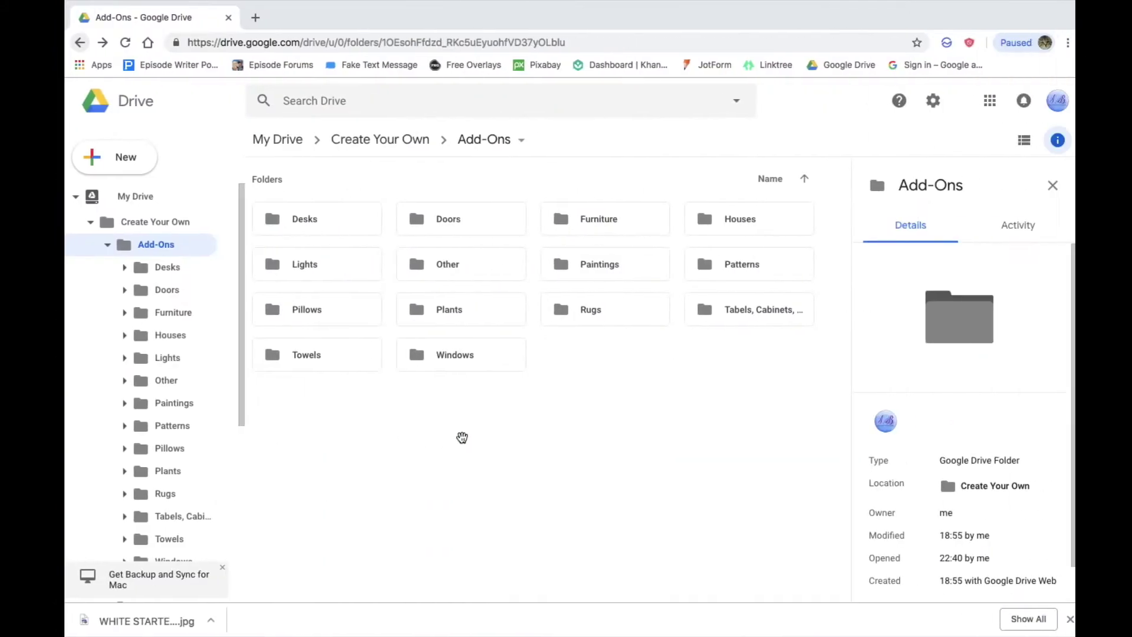
double_click(580, 274)
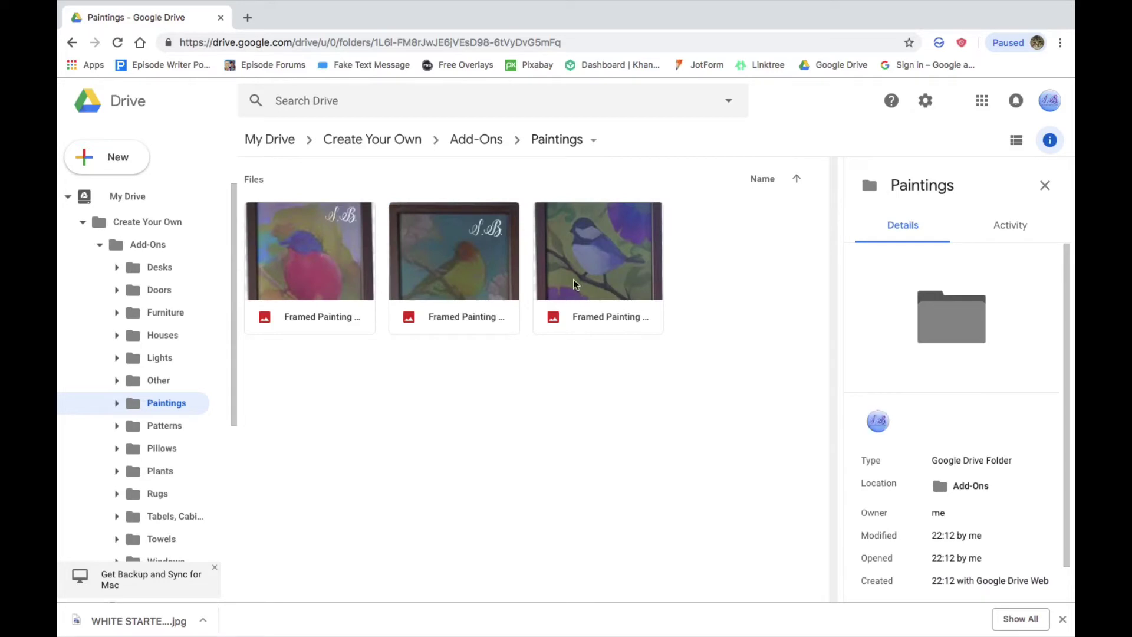
right_click(587, 267)
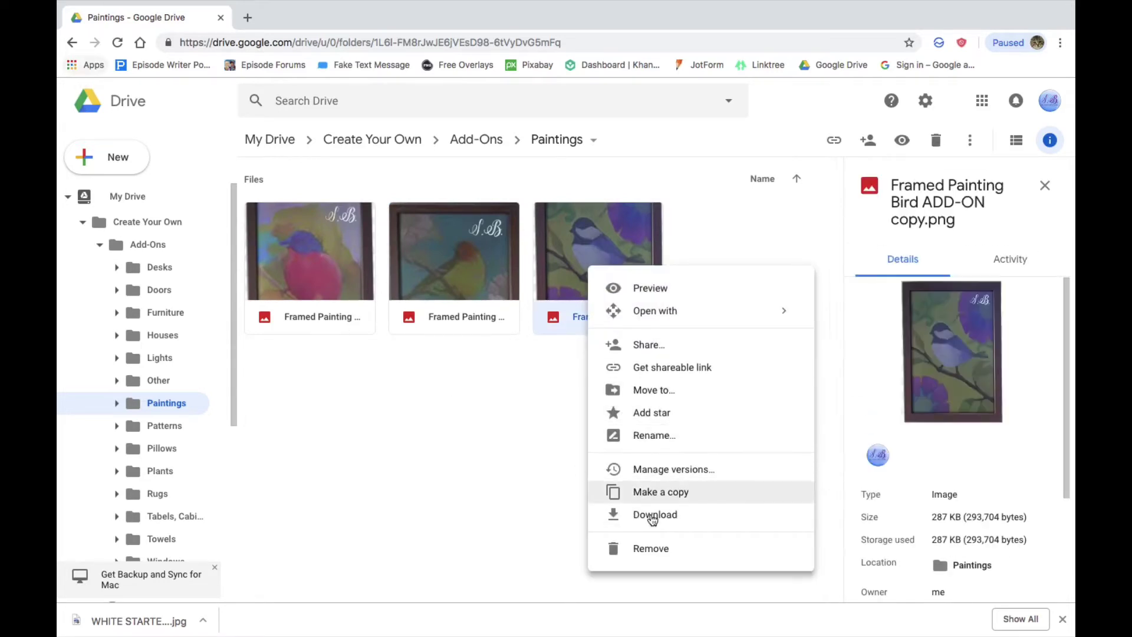
left_click(653, 513)
left_click(72, 43)
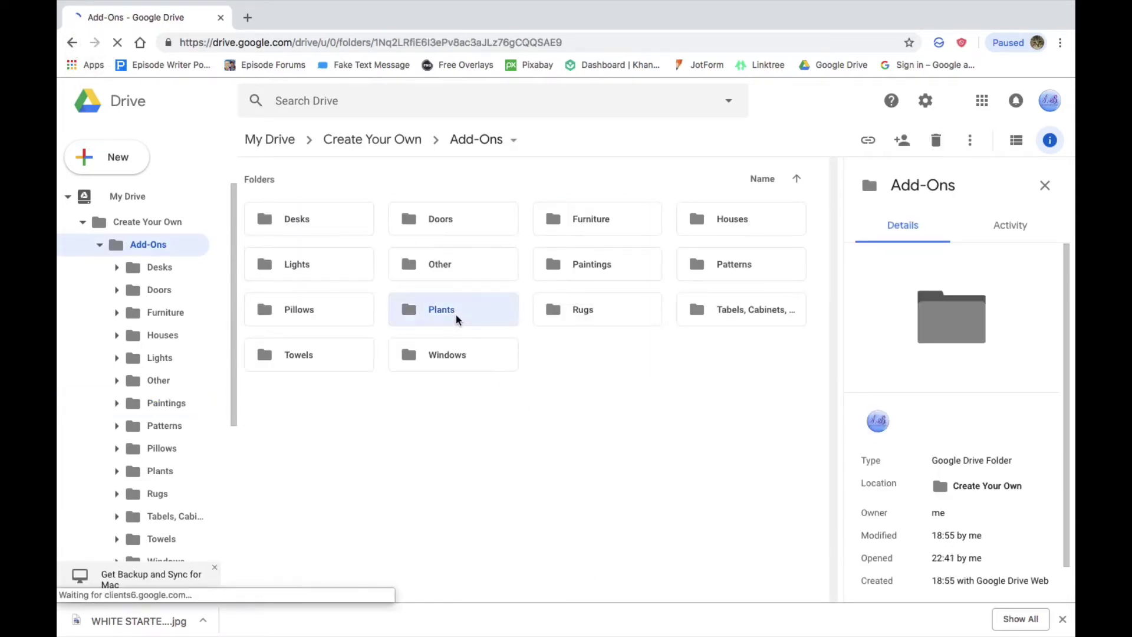
double_click(457, 317)
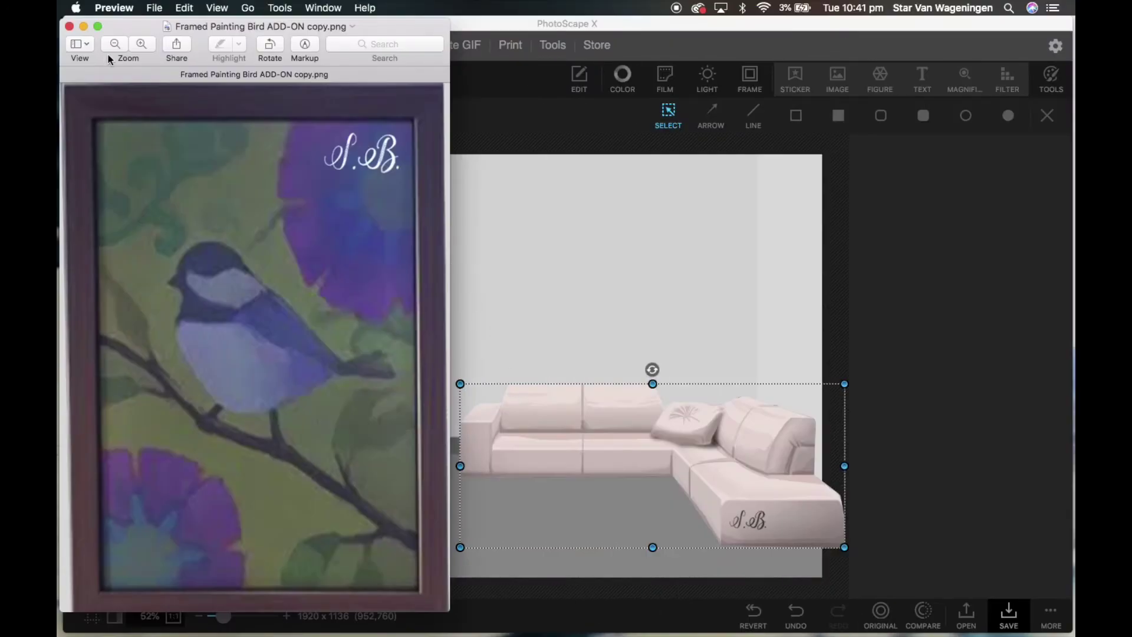
Step: Insert Framed Painting Bird ADD-ON copy.png into the room image in PhotoScape X, scaled down and hung on the back wall above the couch
left_click(69, 26)
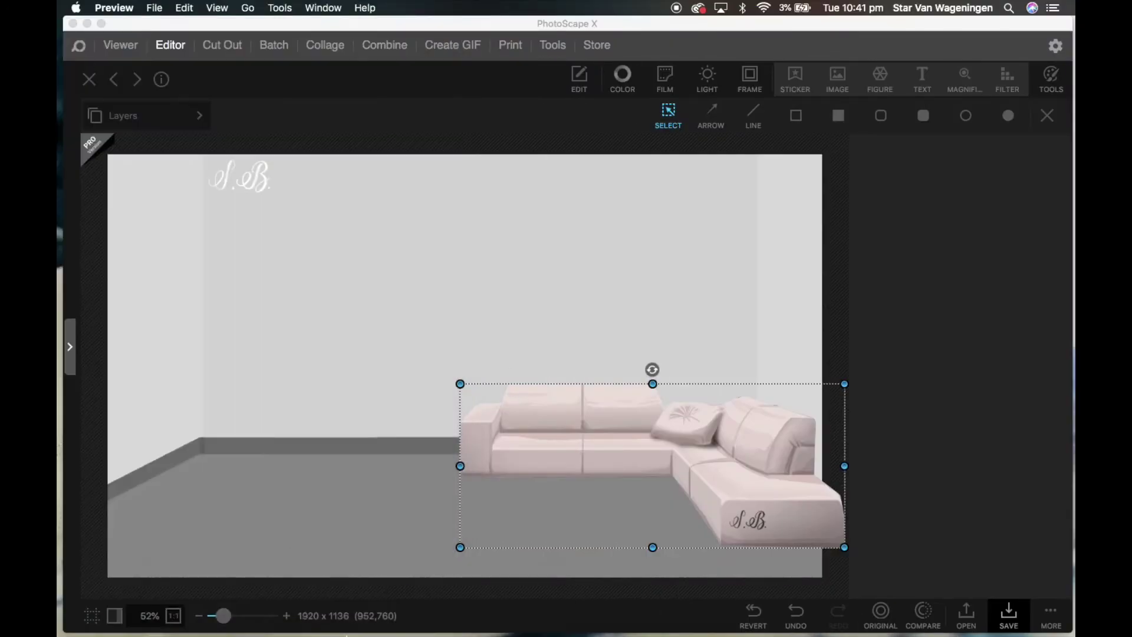
left_click(189, 599)
left_click(488, 223)
left_click_drag(488, 223, 292, 419)
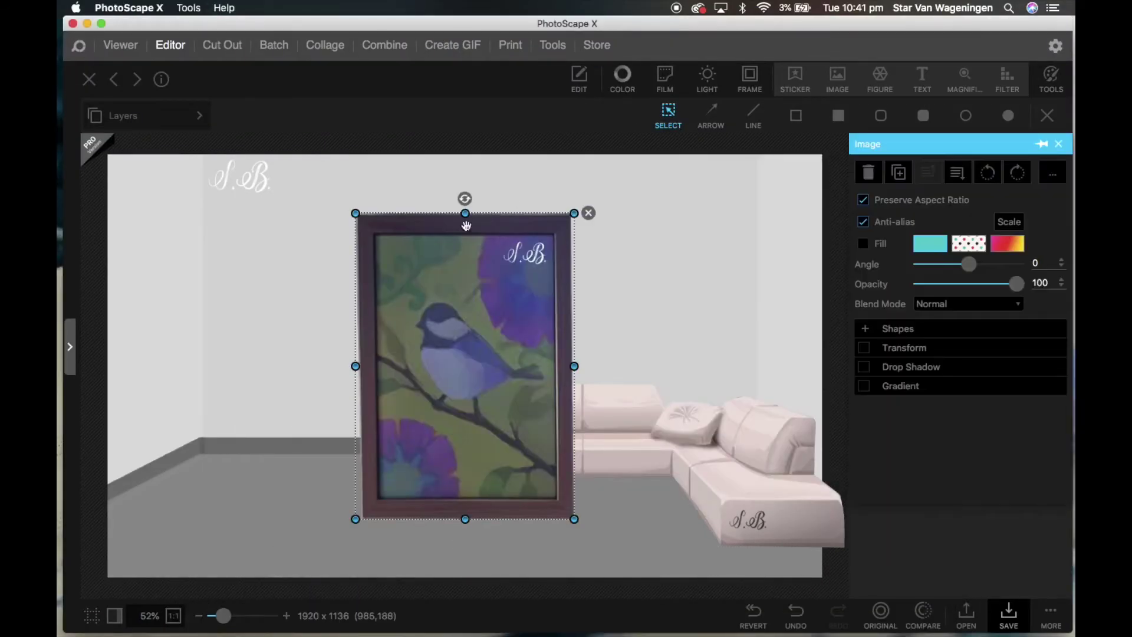
left_click_drag(465, 213, 470, 423)
mouse_move(480, 476)
left_mouse_down()
mouse_move(481, 283)
mouse_move(669, 236)
mouse_move(671, 221)
left_mouse_up()
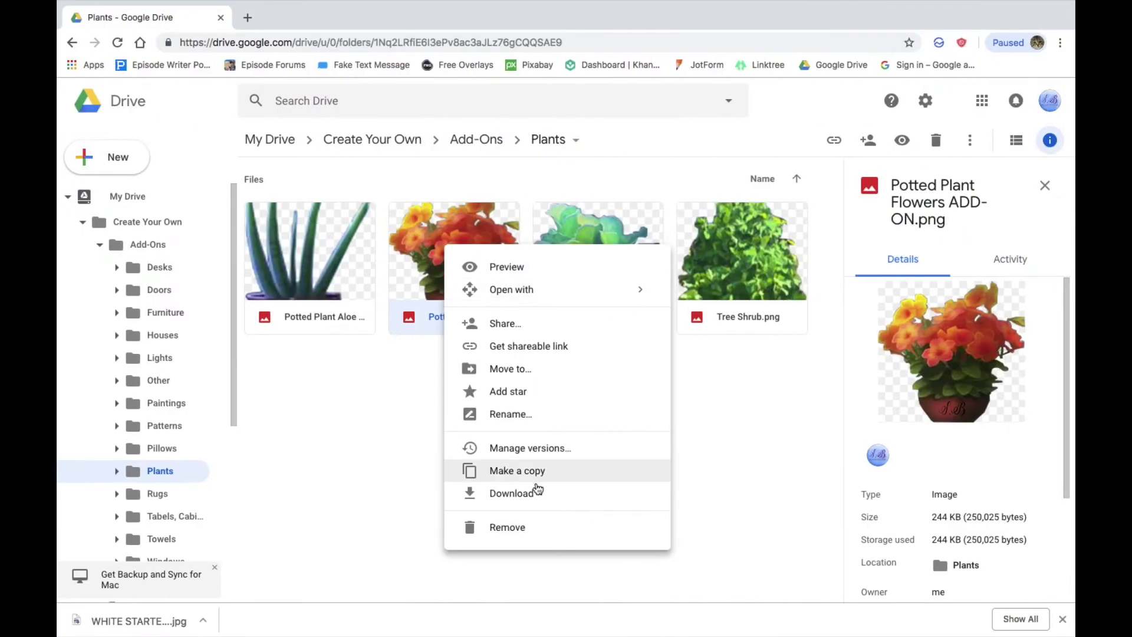
Step: Download Potted Plant Flowers ADD-ON.png and insert it into the room image, scaled down beside the couch's left end
left_click(536, 492)
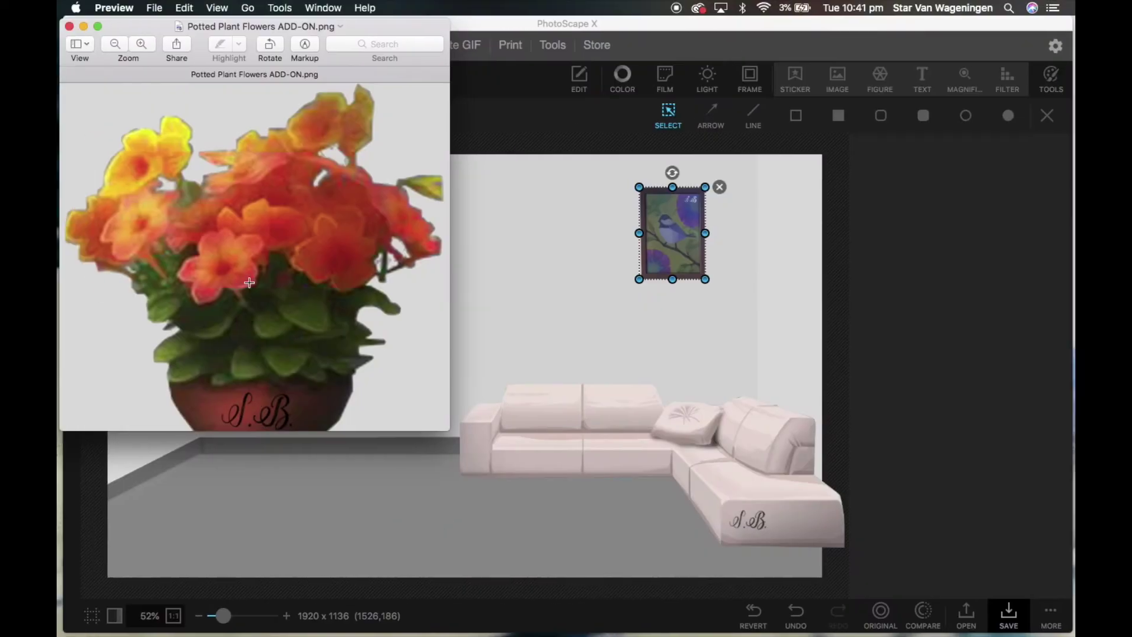
left_click(75, 23)
left_click(189, 606)
left_click_drag(568, 218, 412, 354)
left_click_drag(462, 255, 417, 399)
left_click_drag(417, 448, 427, 456)
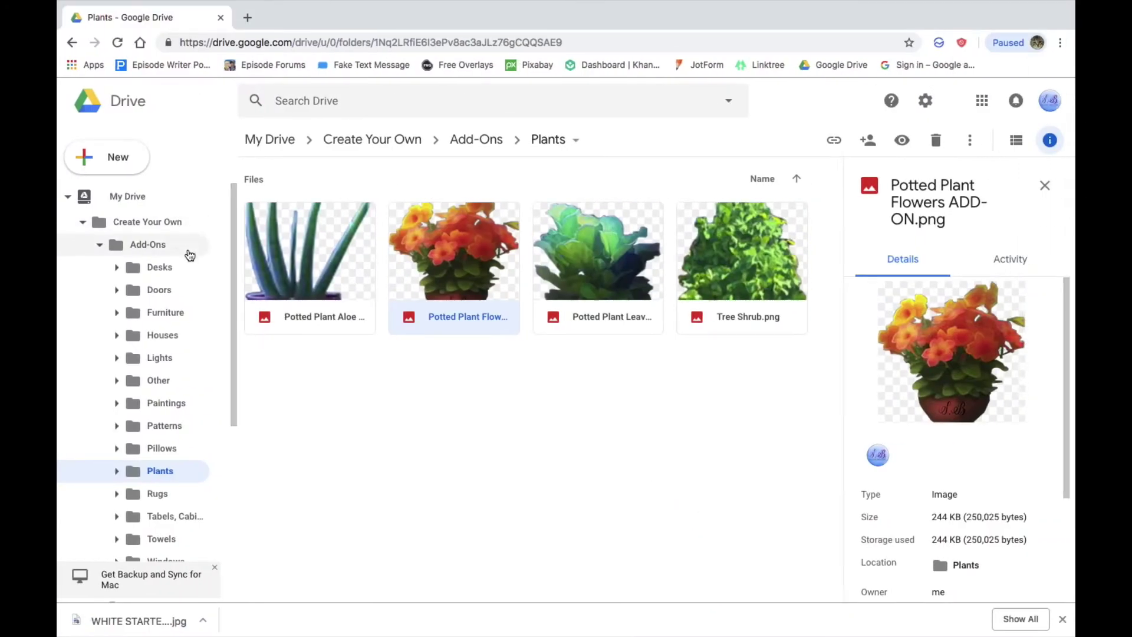
Step: Download Framed Painting Bird ADD-ON 2 copy.png from the Paintings folder in Google Drive
left_click(168, 405)
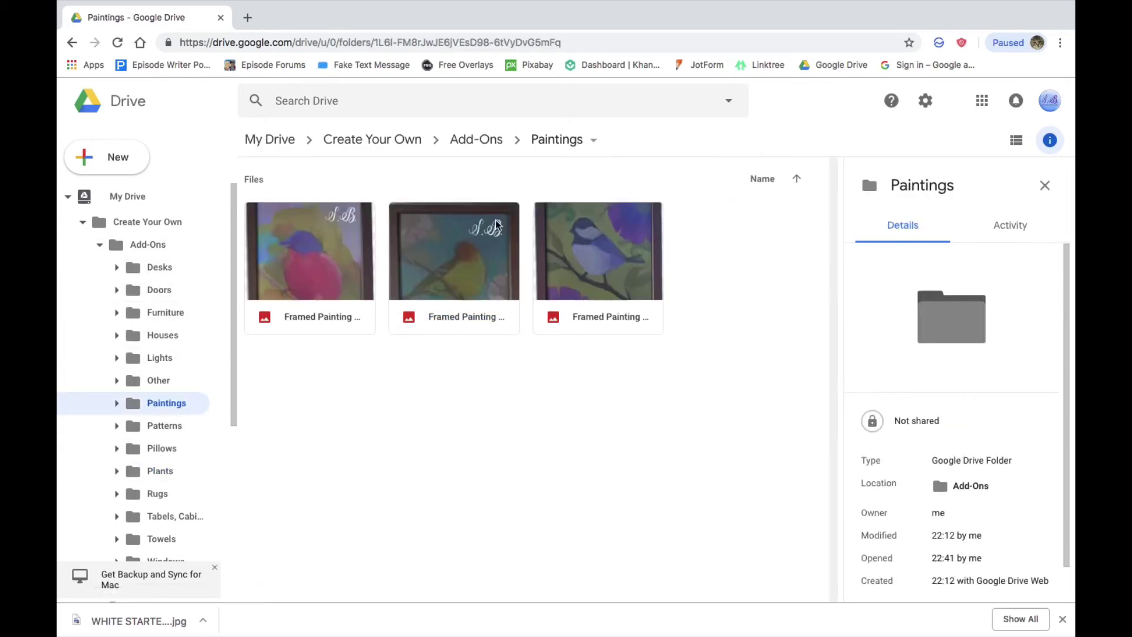
left_click(307, 271)
right_click(306, 276)
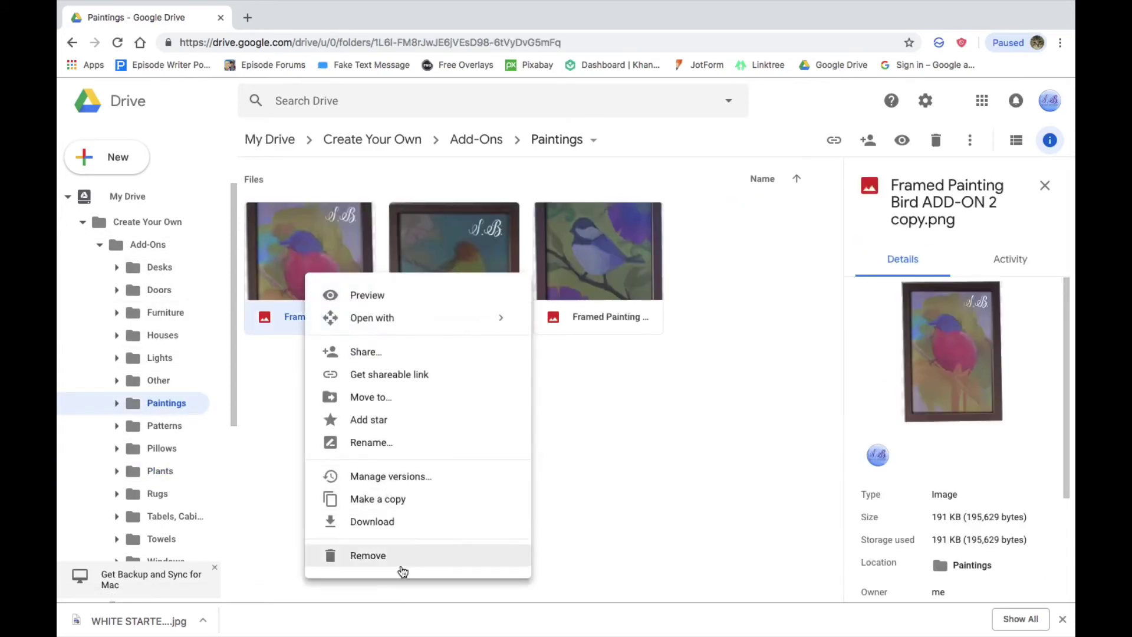
left_click(398, 528)
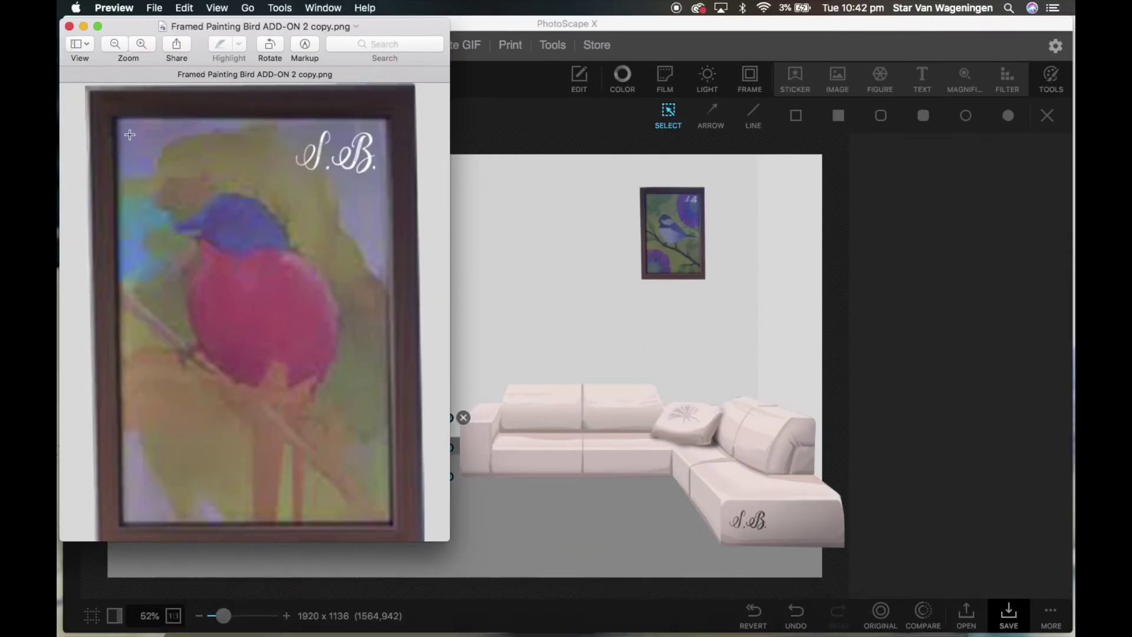
Step: Insert Framed Painting Bird ADD-ON 2 copy.png into the room image, scaled down and hung slightly lower to the left of the first painting
key("super+w")
left_click(192, 607)
left_click_drag(505, 230, 261, 373)
left_click_drag(471, 240, 475, 402)
mouse_move(466, 443)
left_mouse_down()
mouse_move(590, 262)
mouse_move(584, 268)
left_mouse_up()
left_click(642, 348)
Step: Download Framed Painting Bird ADD-ON 3.png from the Paintings folder in Google Drive and return to PhotoScape X
key("super+Tab")
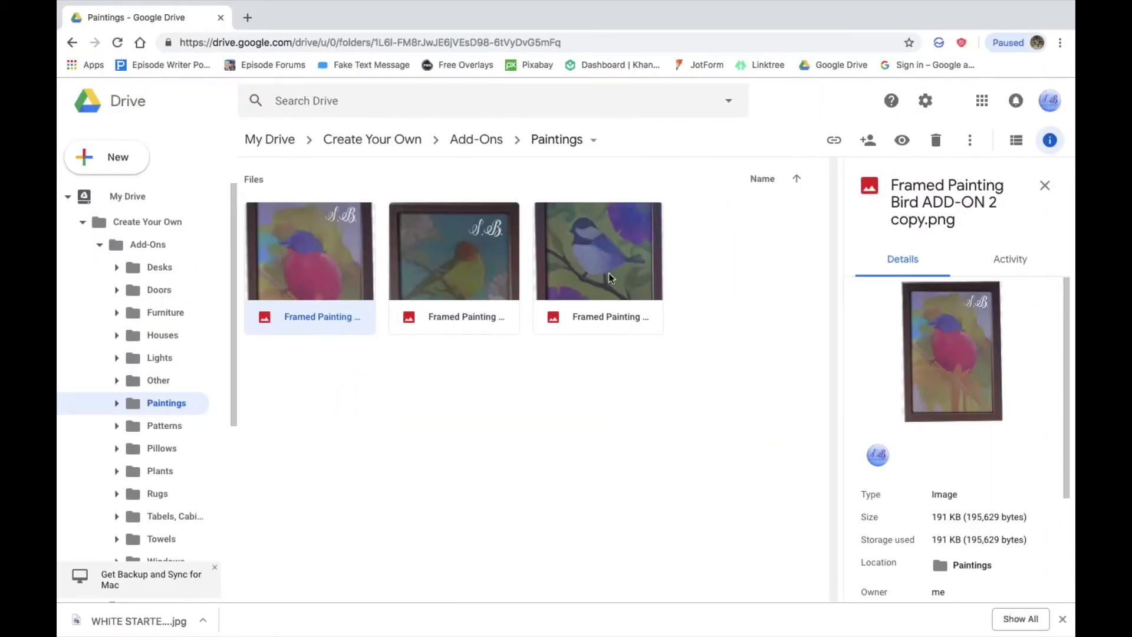
right_click(473, 282)
left_click(547, 530)
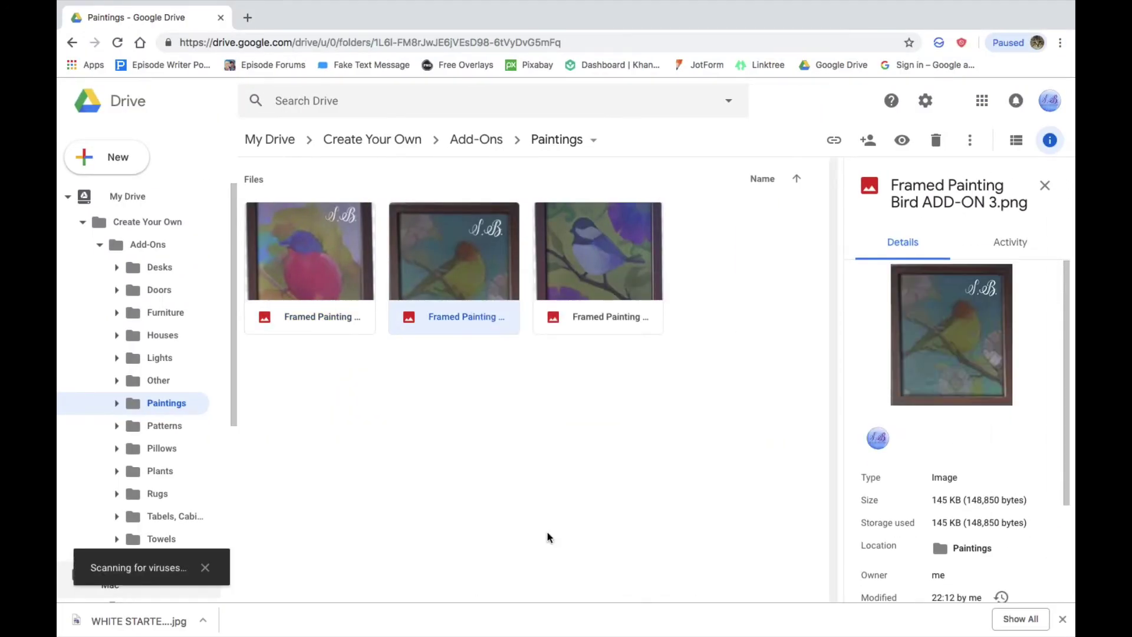
key("super+Tab")
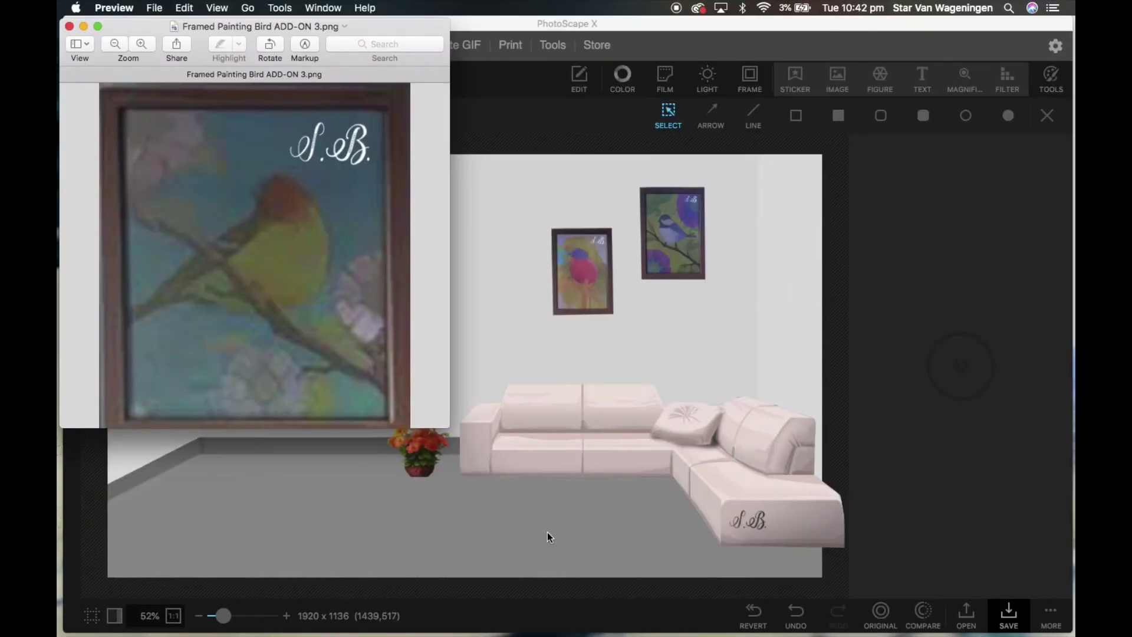
Step: Insert Framed Painting Bird ADD-ON 3.png from Downloads into the room image, scaled down and hung left of the pink bird painting
left_click(91, 35)
left_click(190, 608)
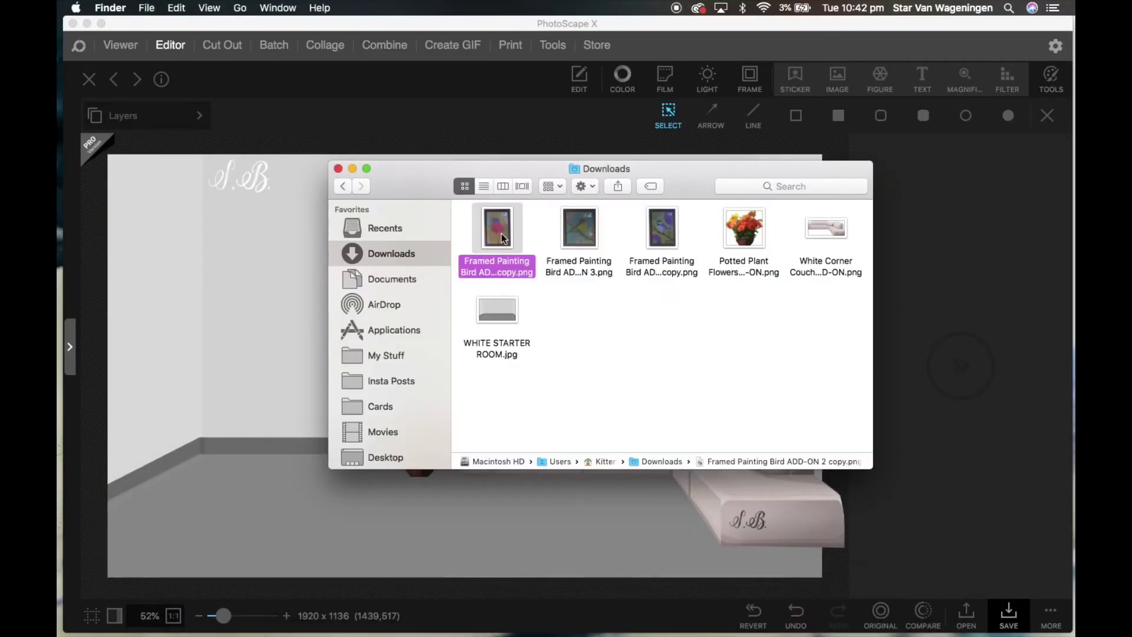
mouse_move(503, 238)
left_mouse_down()
mouse_move(430, 348)
mouse_move(442, 366)
left_mouse_up()
left_click(214, 625)
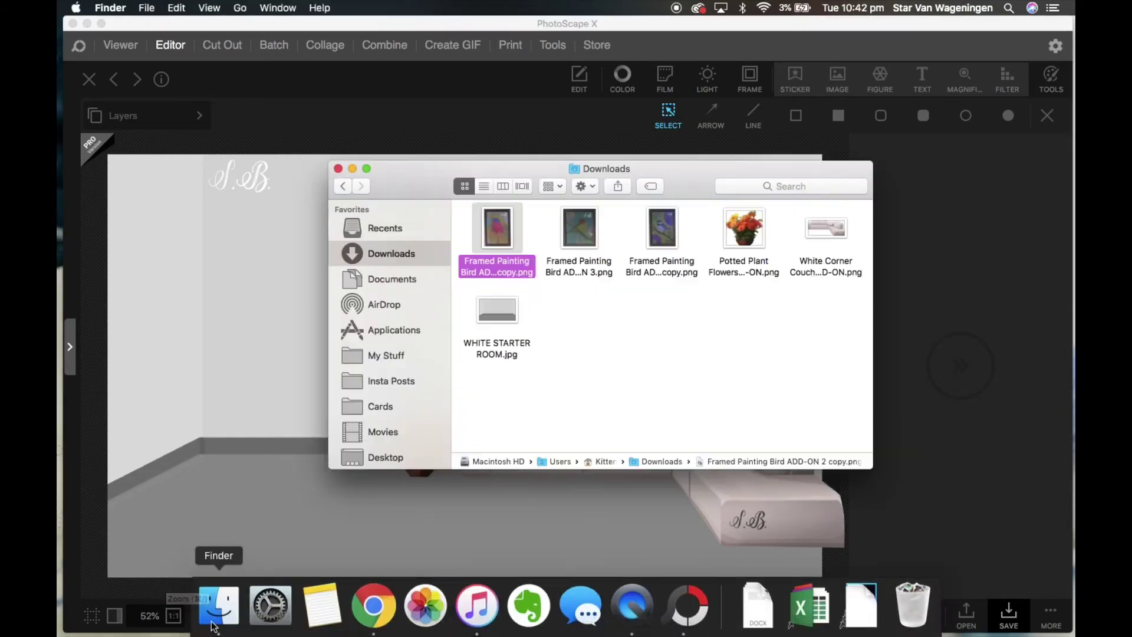
left_click_drag(578, 235, 571, 525)
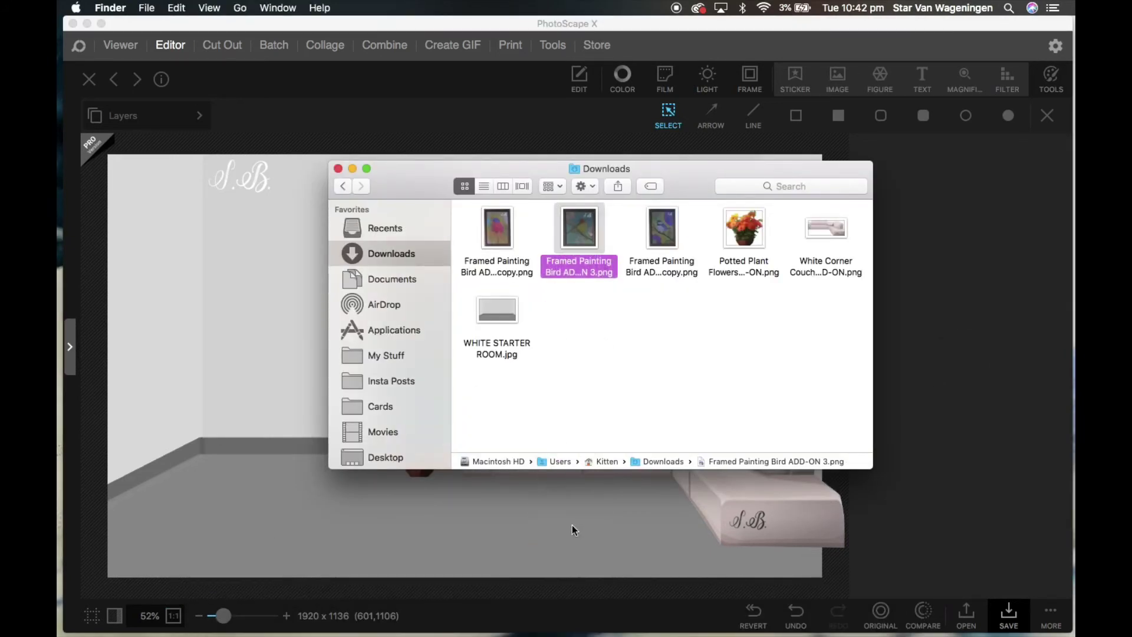
left_click(572, 525)
left_click(494, 349)
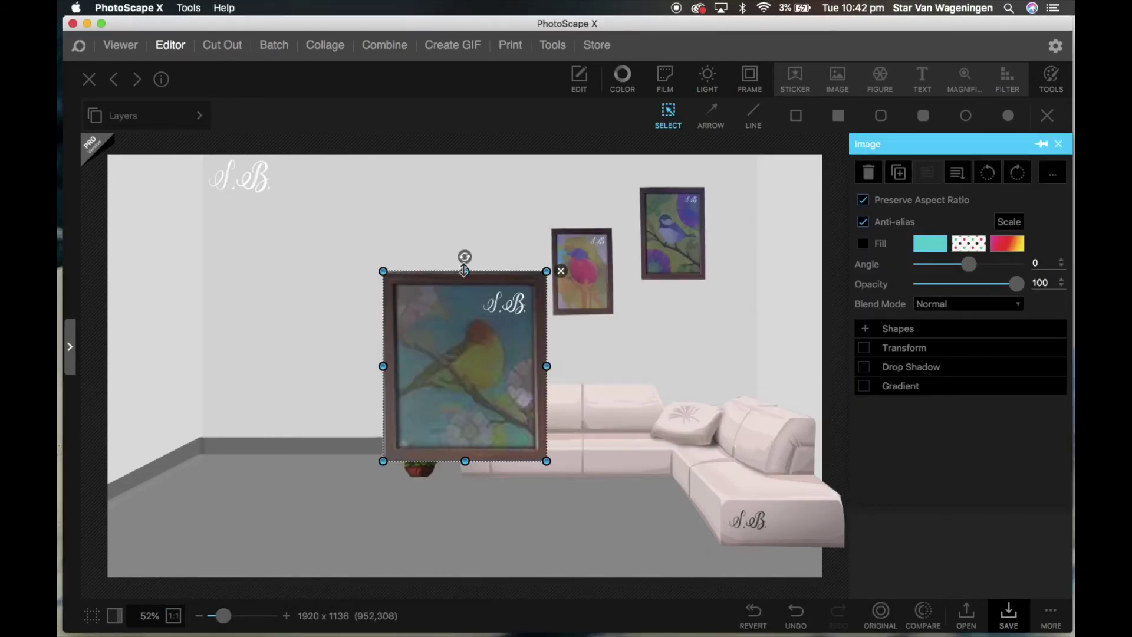
mouse_move(464, 270)
left_mouse_down()
mouse_move(465, 386)
mouse_move(494, 311)
mouse_move(499, 319)
left_mouse_up()
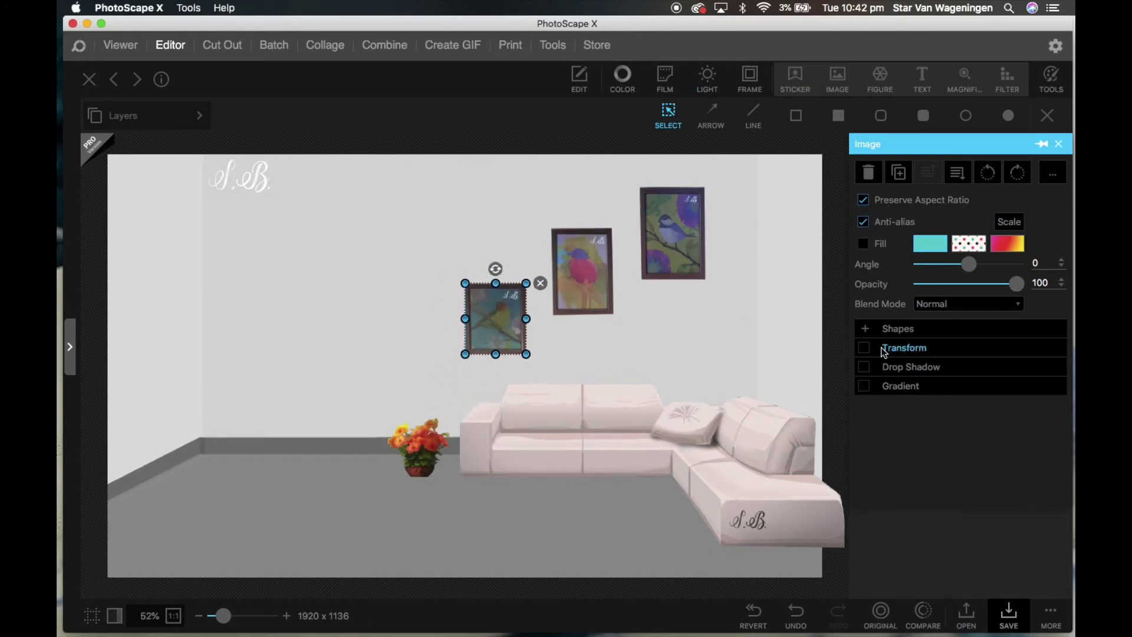
Step: Enable Transform on the yellow bird painting and stretch it taller to match the other frames, keeping it lower than the middle painting
left_click(864, 348)
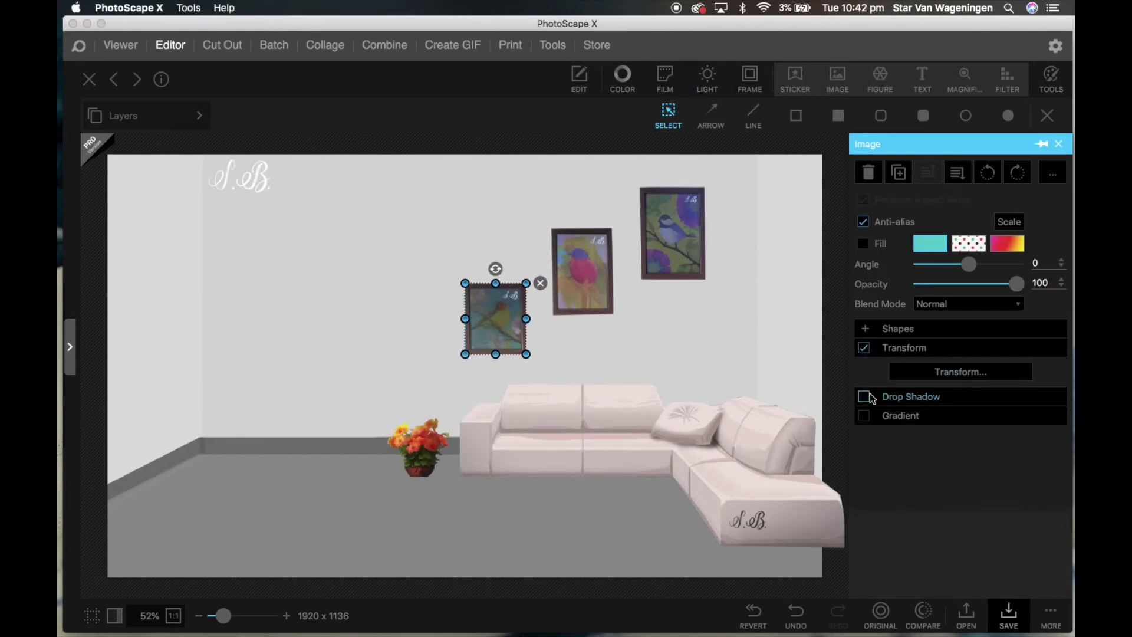
left_click_drag(509, 333, 509, 293)
mouse_move(494, 248)
left_mouse_down()
mouse_move(495, 221)
mouse_move(551, 339)
mouse_move(586, 371)
mouse_move(529, 377)
mouse_move(499, 313)
left_mouse_up()
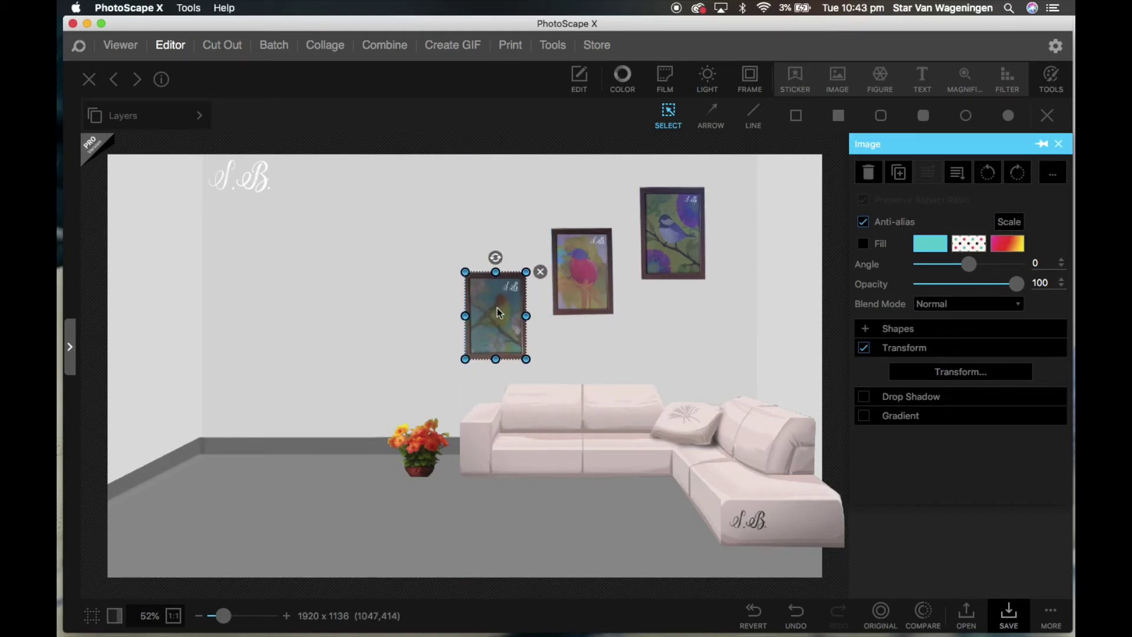
left_click(579, 532)
left_click(404, 508)
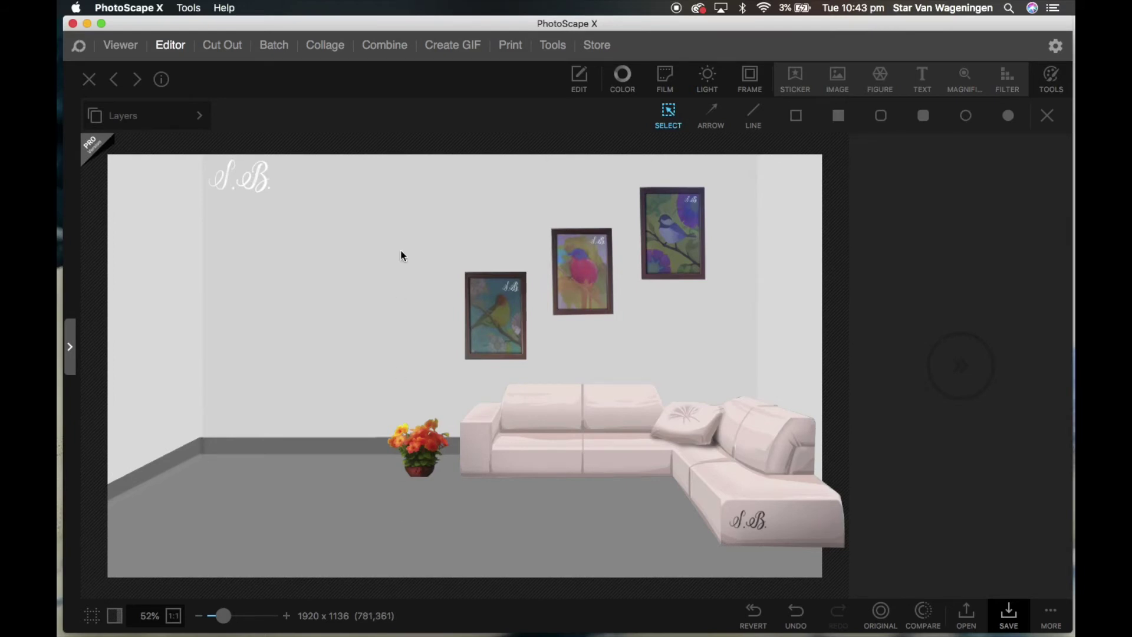
Step: Raise the yellow bird painting and lower the blue bird painting so all three hang in one horizontal row
mouse_move(497, 315)
left_mouse_down()
mouse_move(498, 270)
mouse_move(508, 271)
left_mouse_up()
left_click_drag(694, 235, 694, 274)
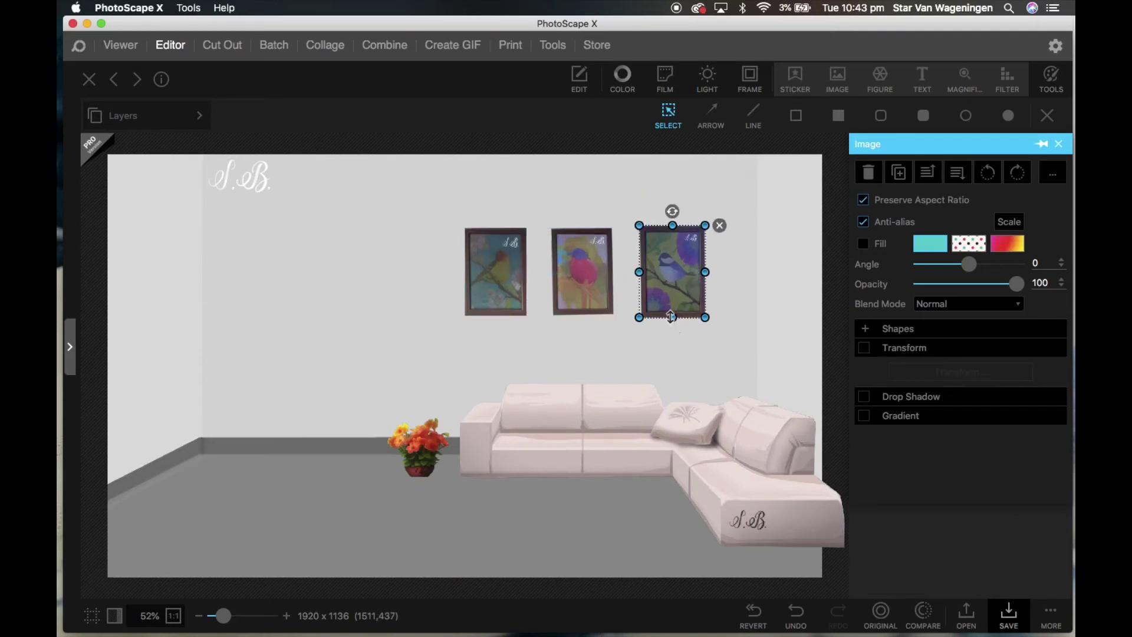
left_click(744, 355)
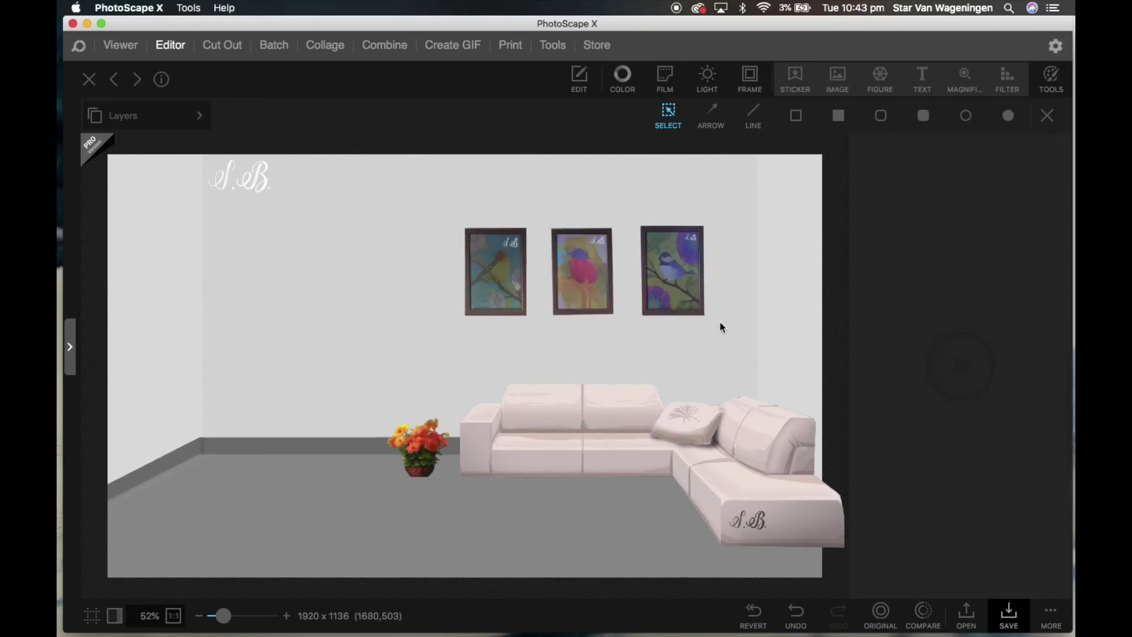
Step: Shrink the blue bird painting slightly to match the others, and shift it and the middle painting right for even spacing
left_click(690, 287)
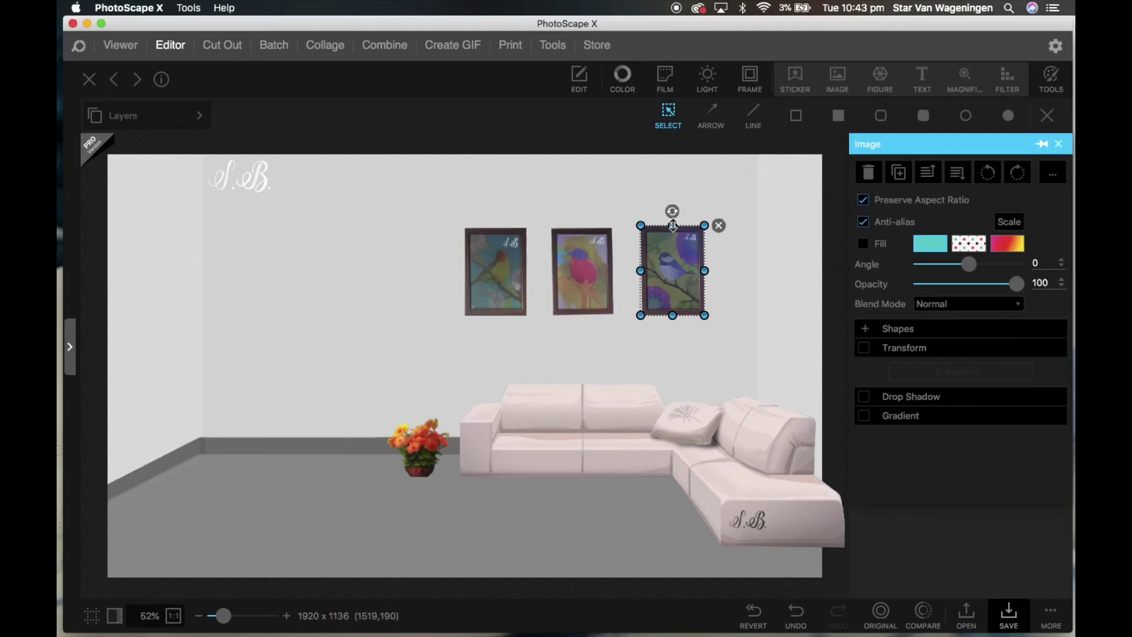
left_click_drag(675, 271, 687, 273)
left_click_drag(560, 274, 567, 274)
left_click(604, 516)
left_click(383, 510)
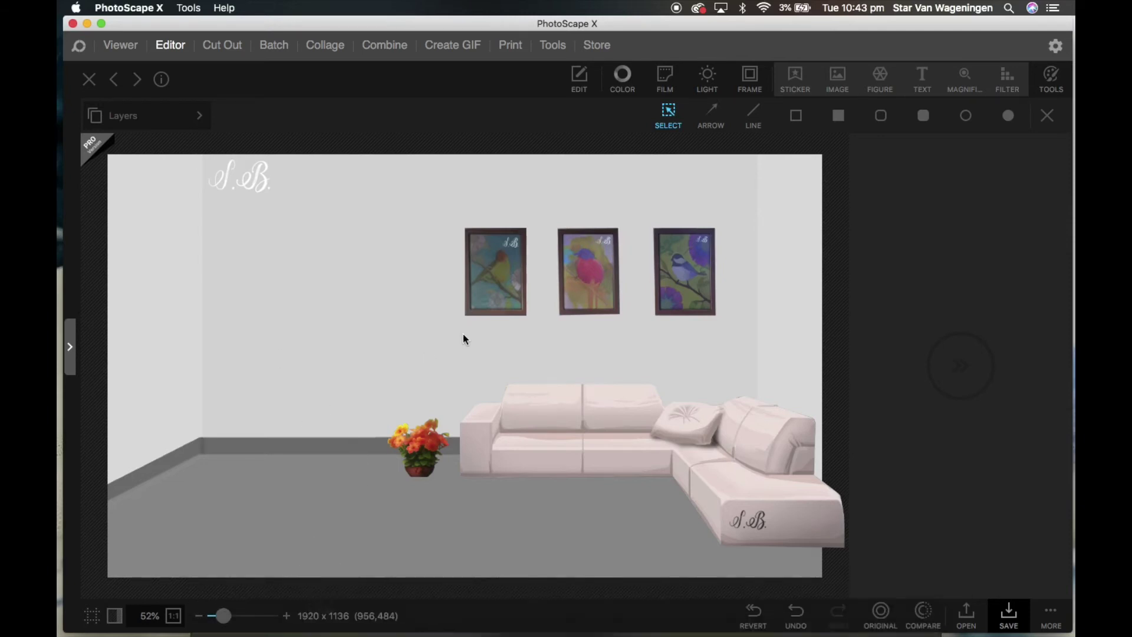
Step: Download Black door.png.png from the Doors folder in Google Drive and return to PhotoScape X
key("super+Tab")
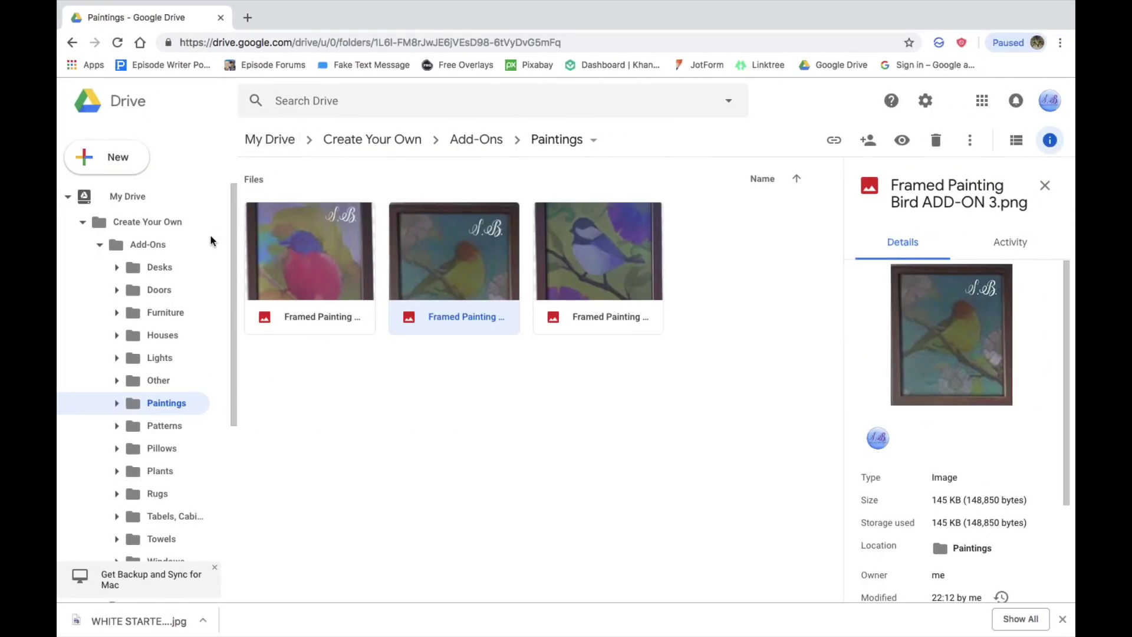
left_click(172, 292)
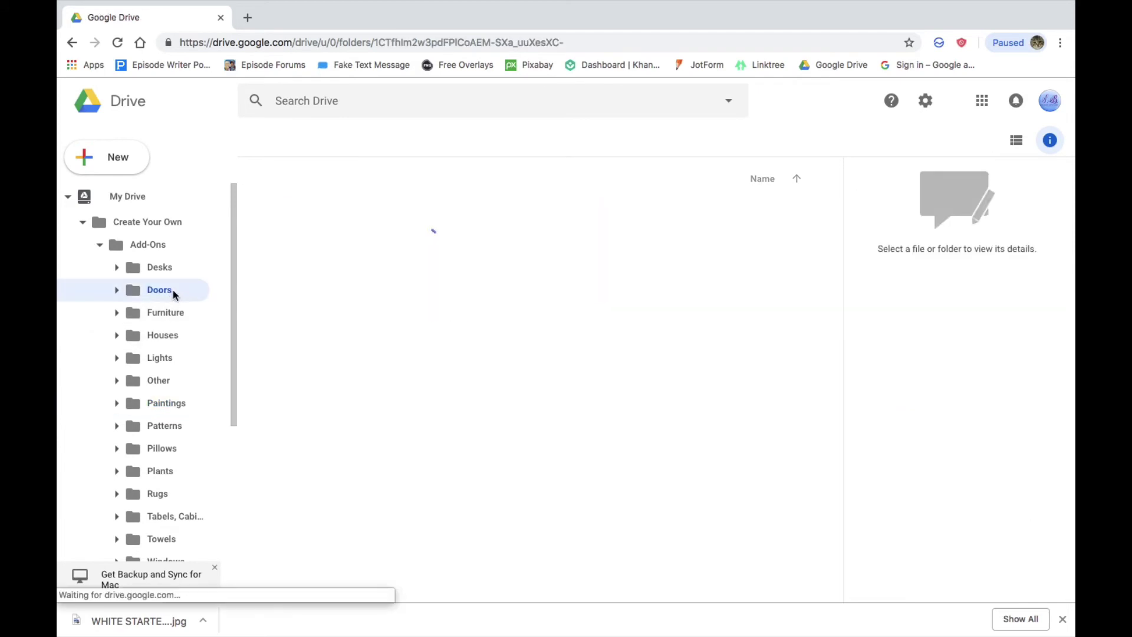
right_click(329, 262)
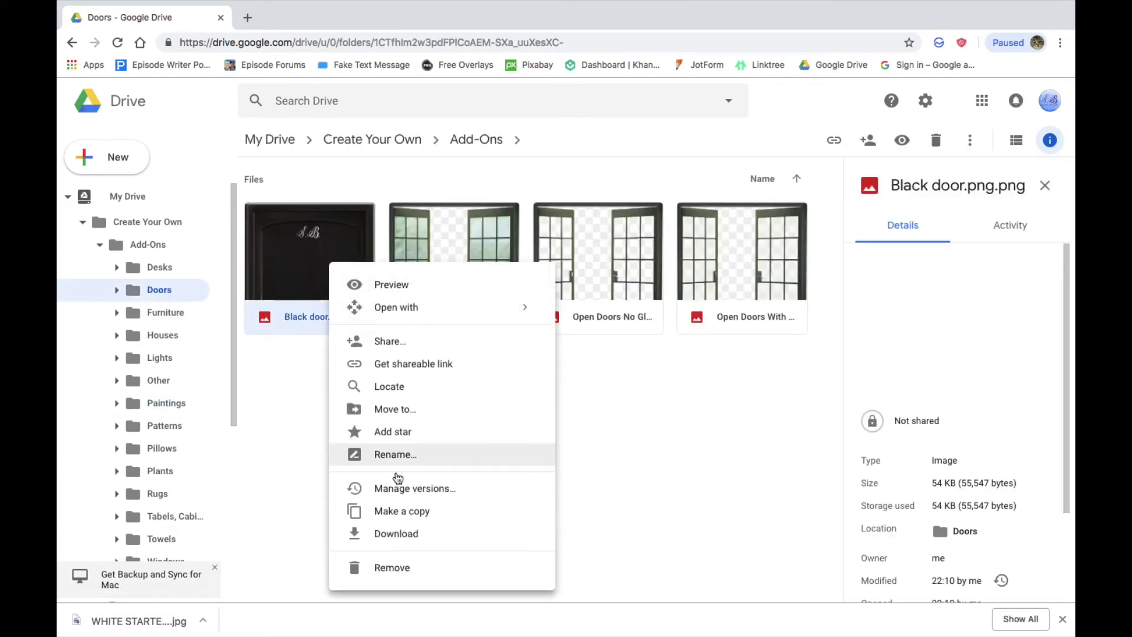
left_click(414, 518)
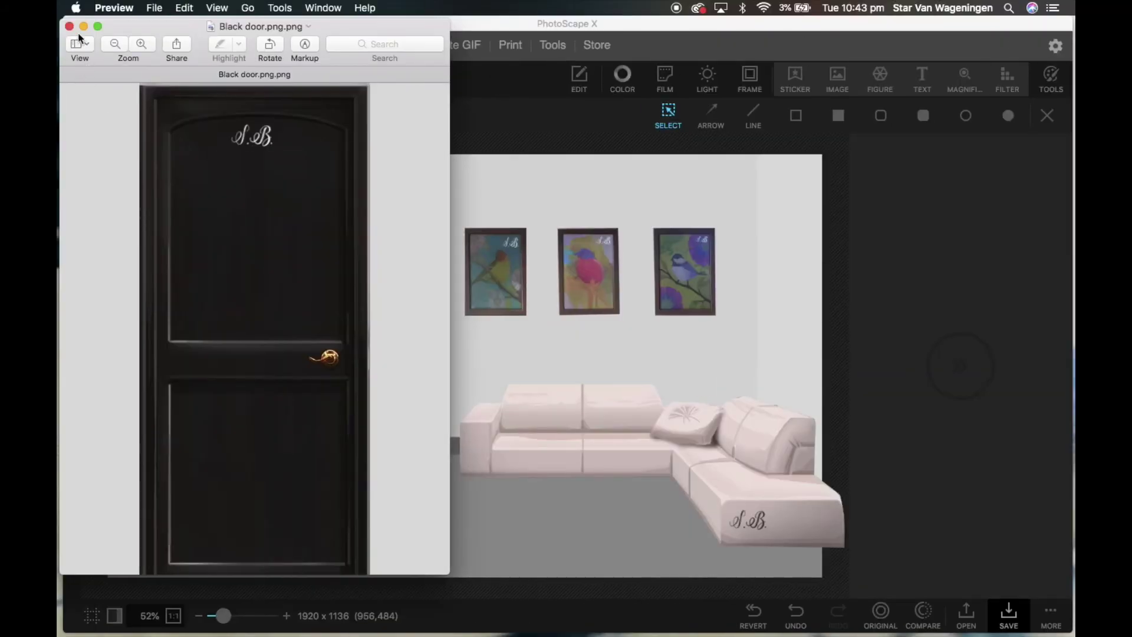
Step: Insert Black door.png.png from Downloads into the room image, scaled down against the back wall to the left of the potted plant
left_click(69, 26)
left_click(192, 617)
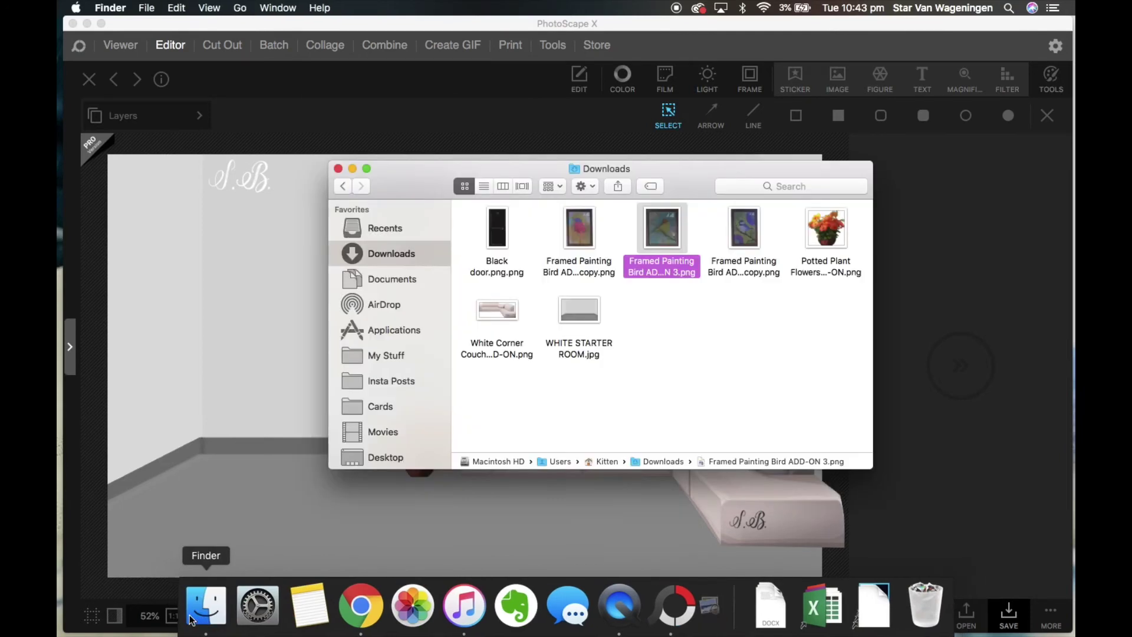
left_click_drag(497, 230, 264, 437)
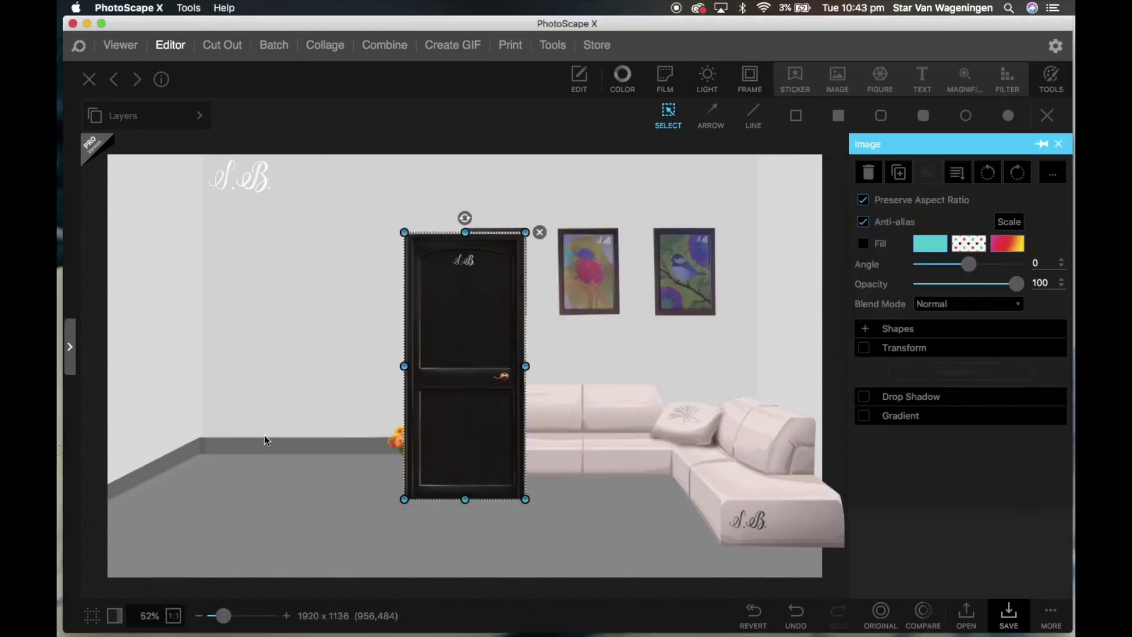
left_click_drag(443, 375, 276, 335)
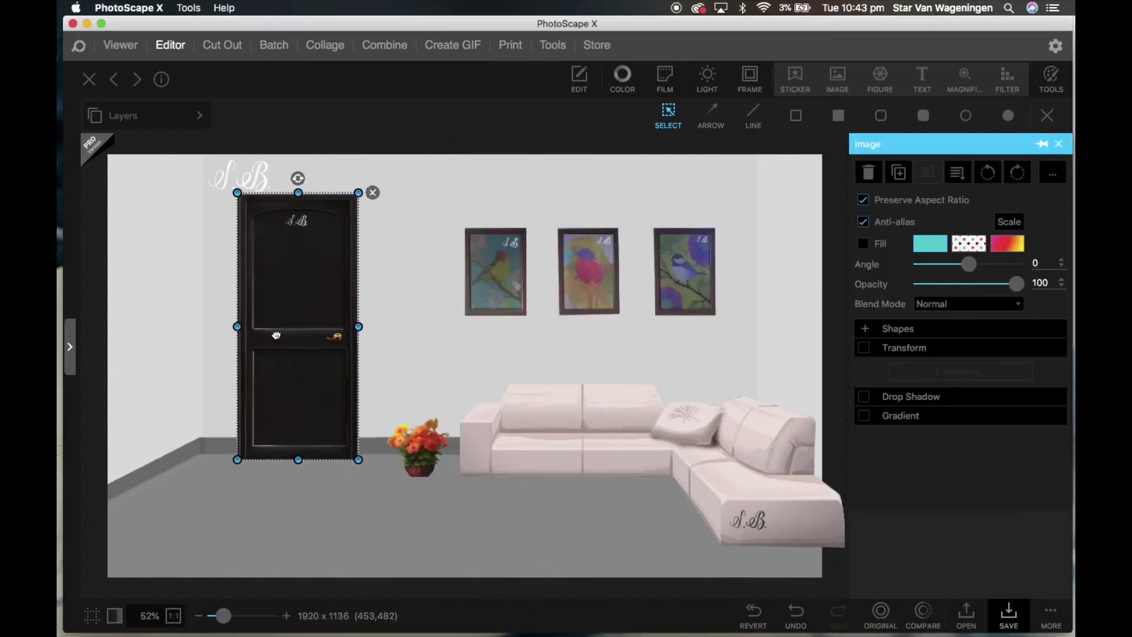
left_click_drag(298, 193, 299, 238)
left_click_drag(306, 341, 316, 344)
left_click(414, 570)
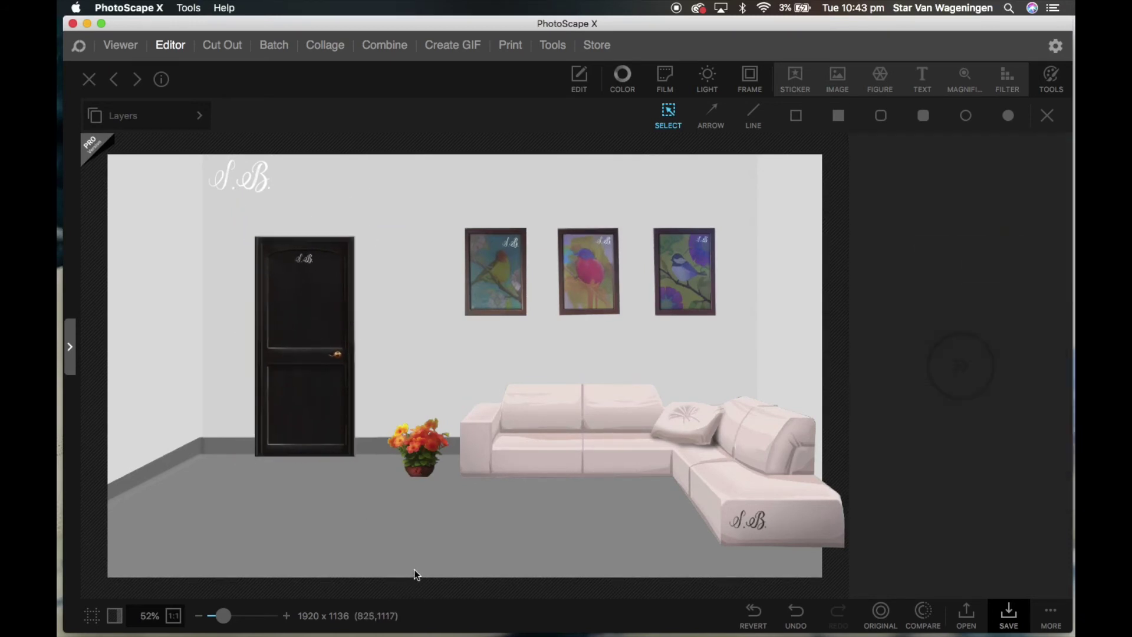
Step: Enlarge the black door slightly and nudge it into place on the back wall's baseboard
left_click(302, 255)
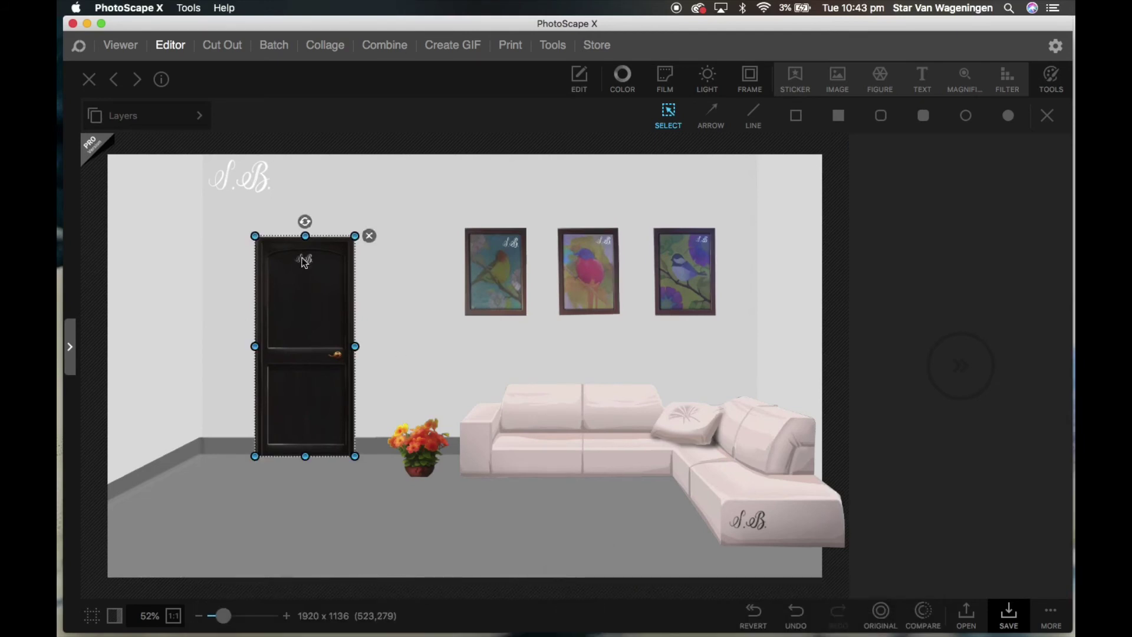
left_click_drag(305, 238, 304, 229)
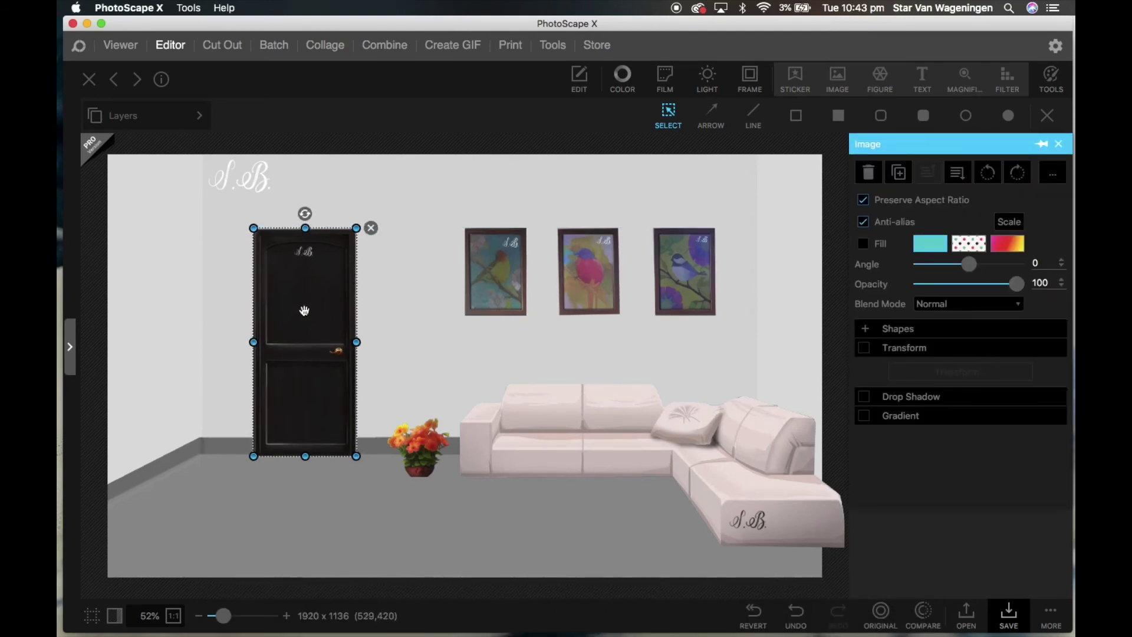
left_click_drag(303, 311, 304, 312)
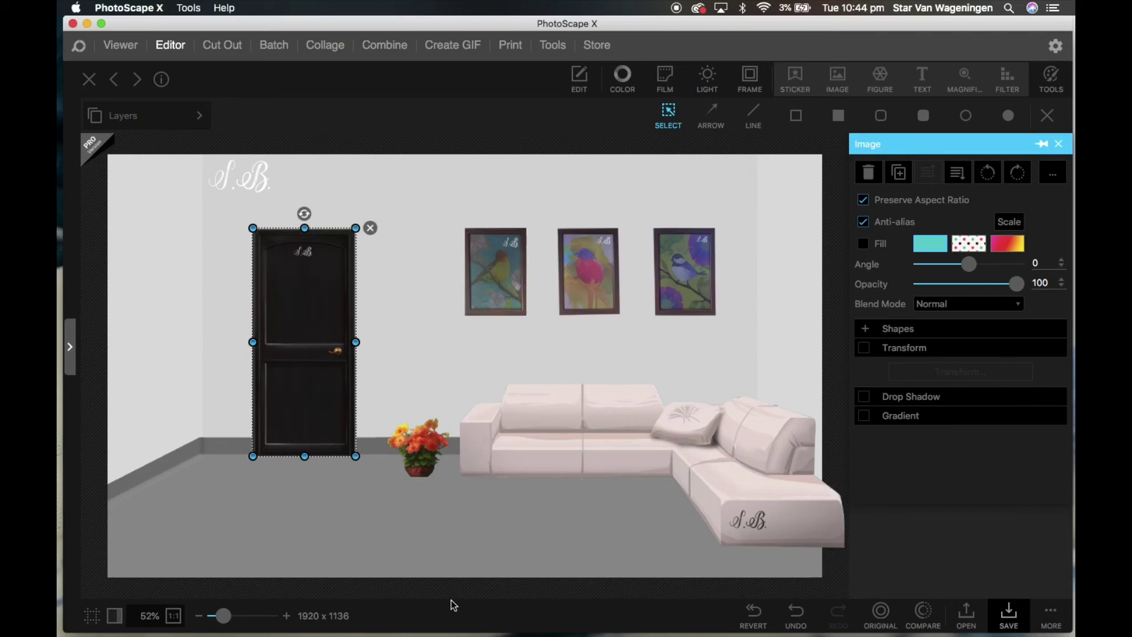
left_click(425, 537)
Step: Save the image without enlarging it for outside objects, as a new JPEG named CUSTOM BACKGROUND in Downloads
mouse_move(548, 635)
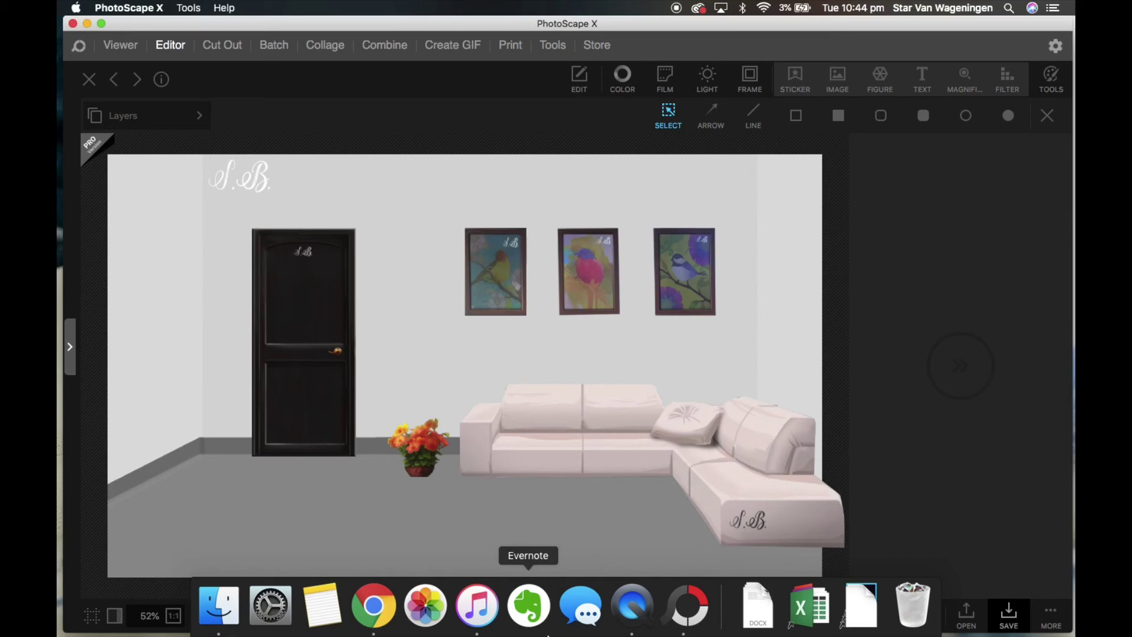
left_click(1017, 617)
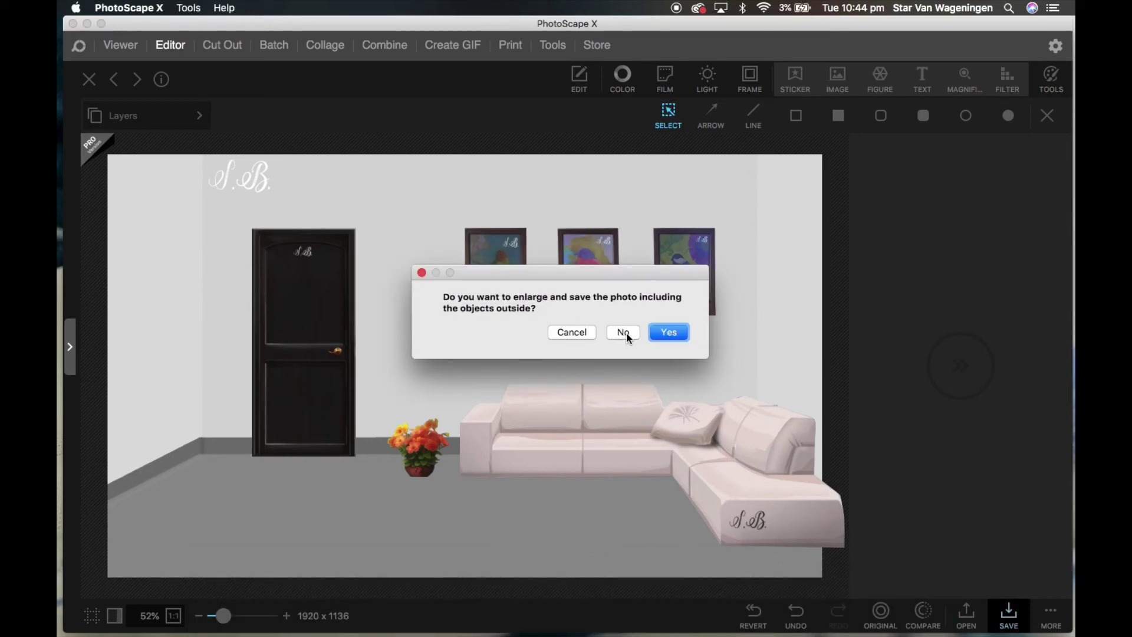
left_click(624, 333)
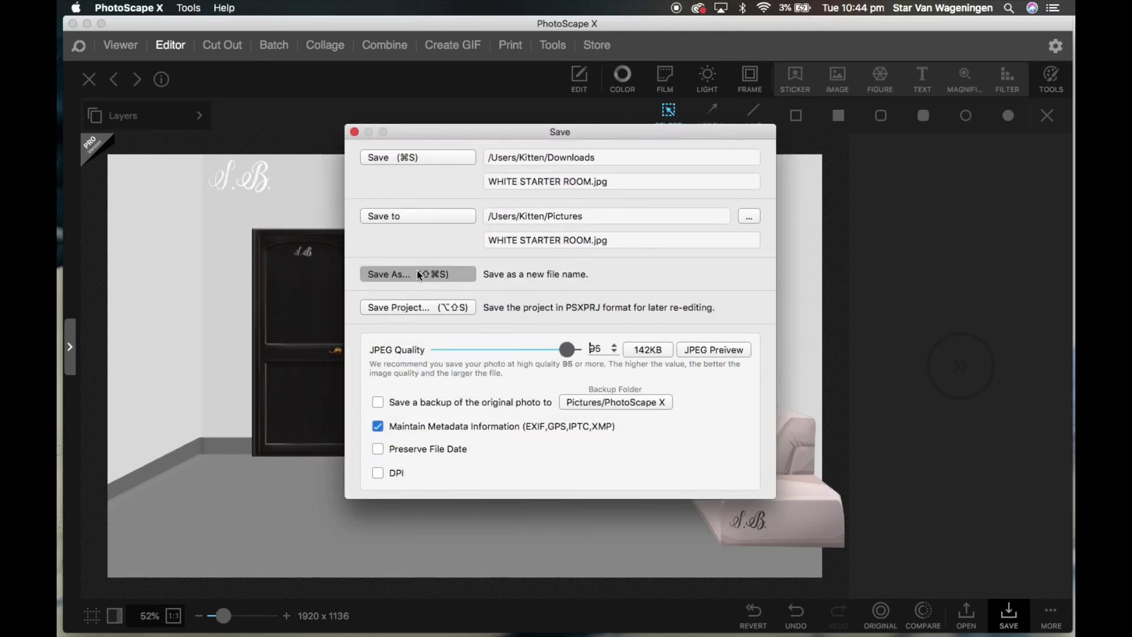
left_click(420, 275)
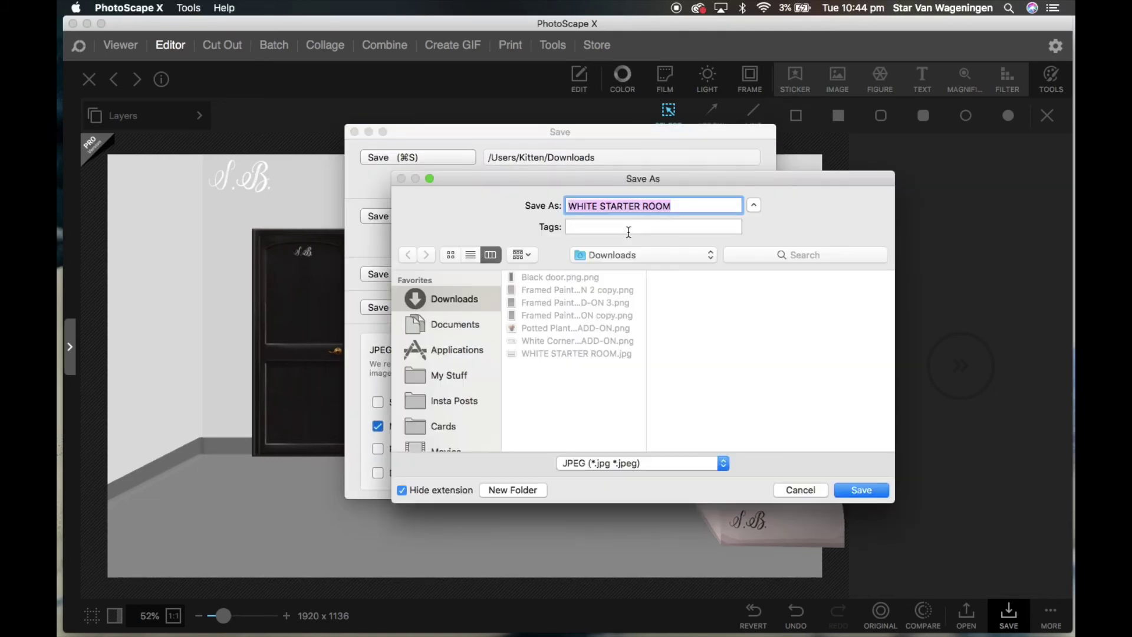
key("BackSpace")
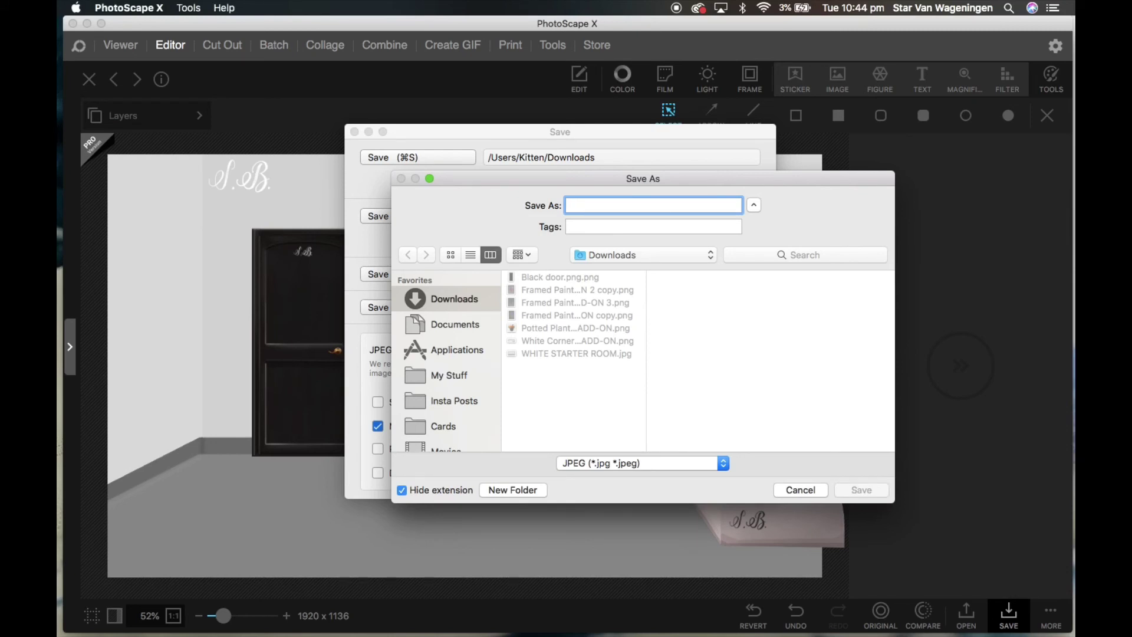
type("CUSTOM")
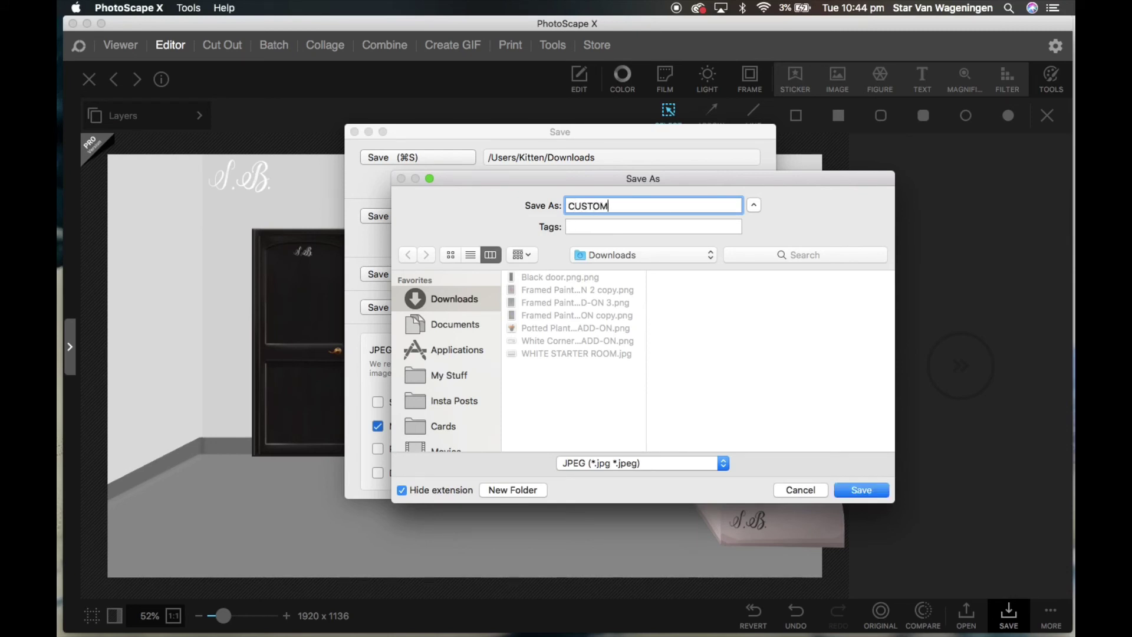
type(" BACKGROUNG")
key("BackSpace")
left_click(865, 493)
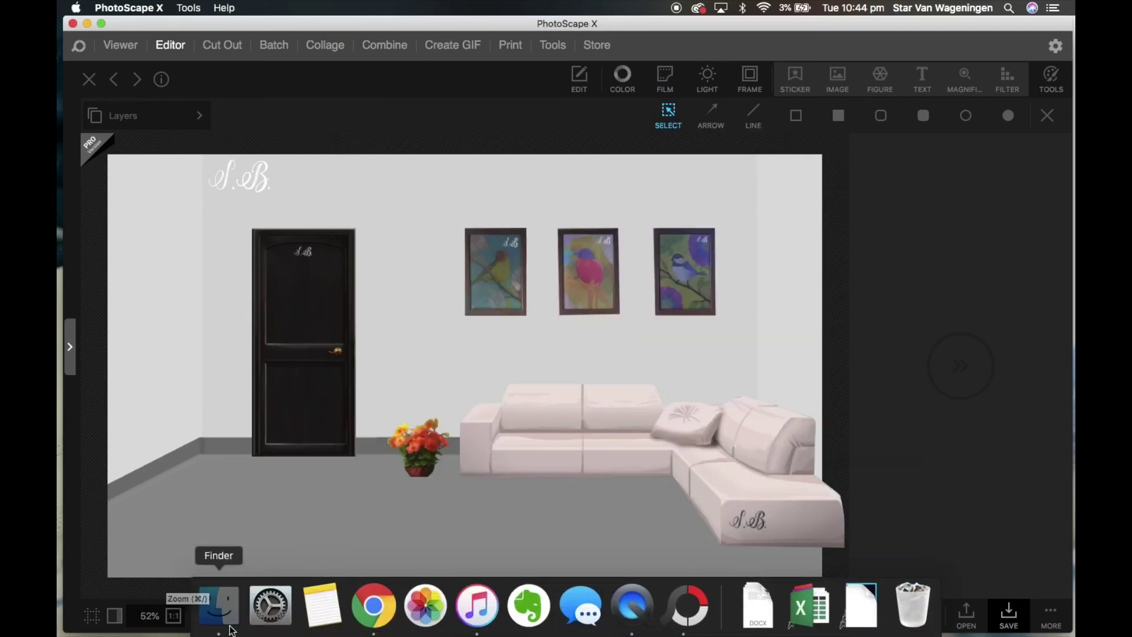
Step: Open CUSTOM BACKGROUND.jpg from Downloads in Preview to check the saved room, and close it
left_click(219, 606)
double_click(579, 231)
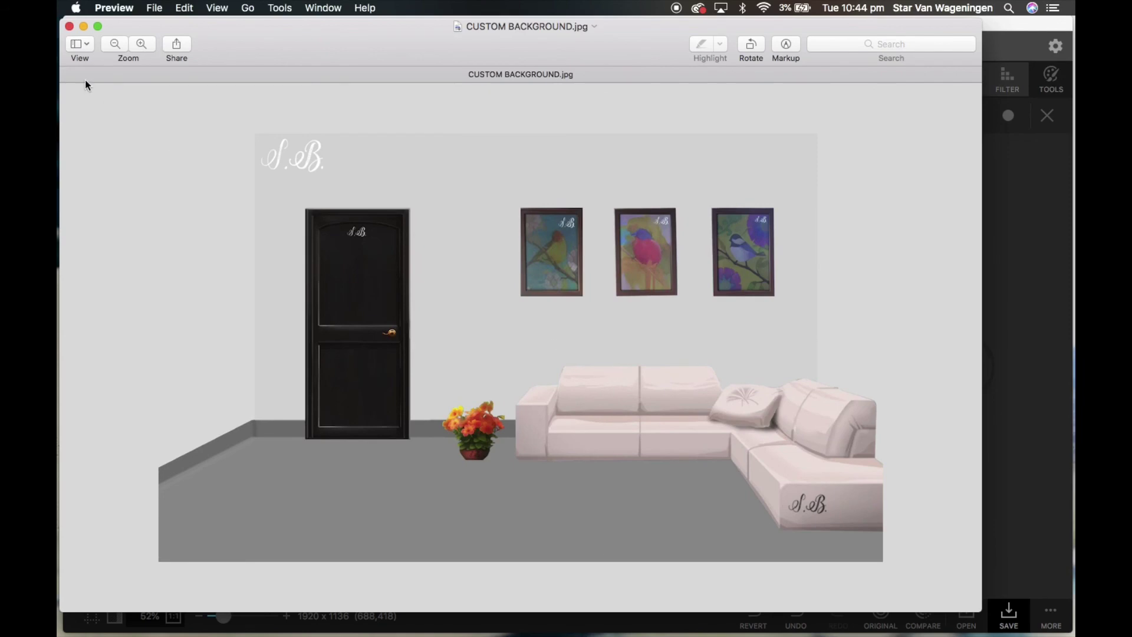
left_click(69, 26)
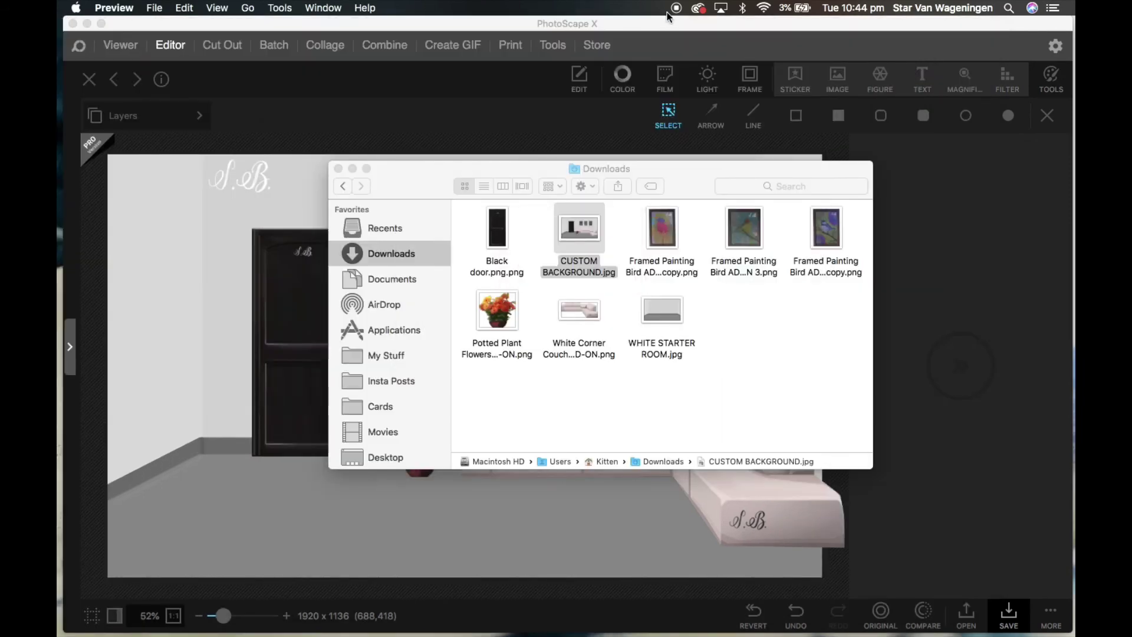